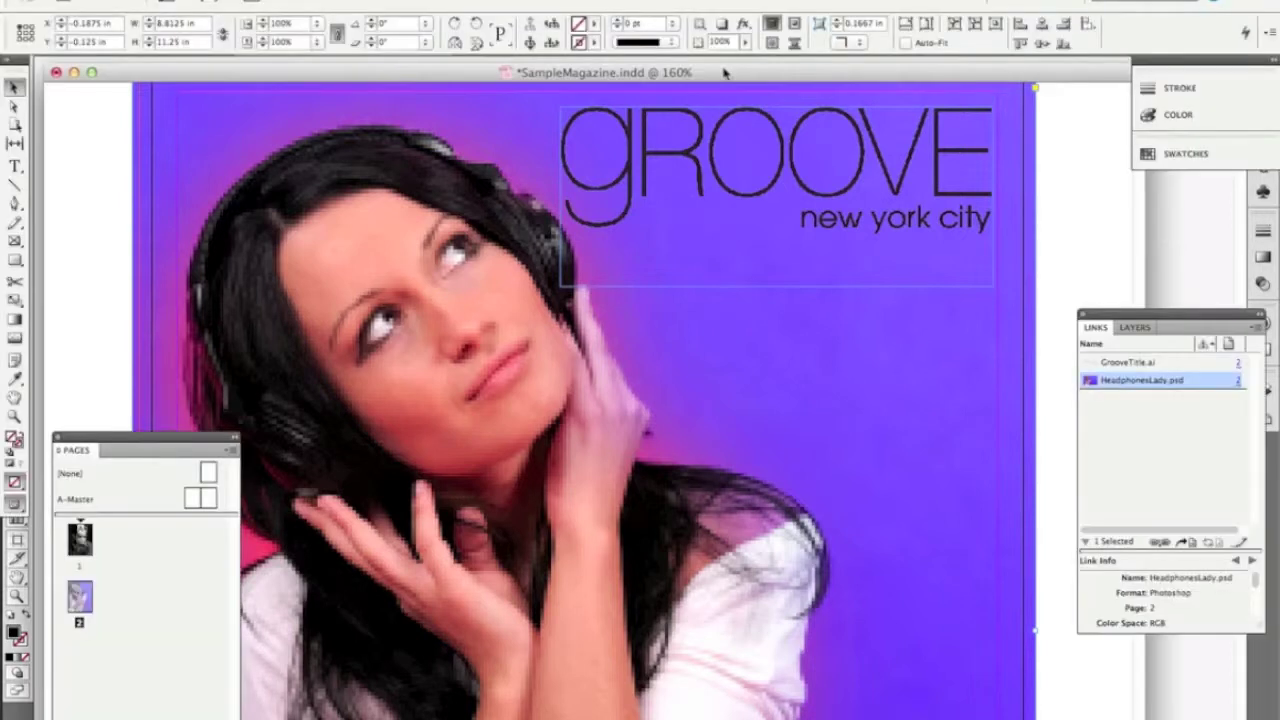
Delete the placed GrooveTitle.ai title graphic from the magazine cover.
{"action": "mouse_move", "coordinate": [1151, 310]}
{"action": "left_mouse_down"}
{"action": "mouse_move", "coordinate": [1165, 320]}
{"action": "mouse_move", "coordinate": [1138, 325]}
{"action": "left_mouse_up"}
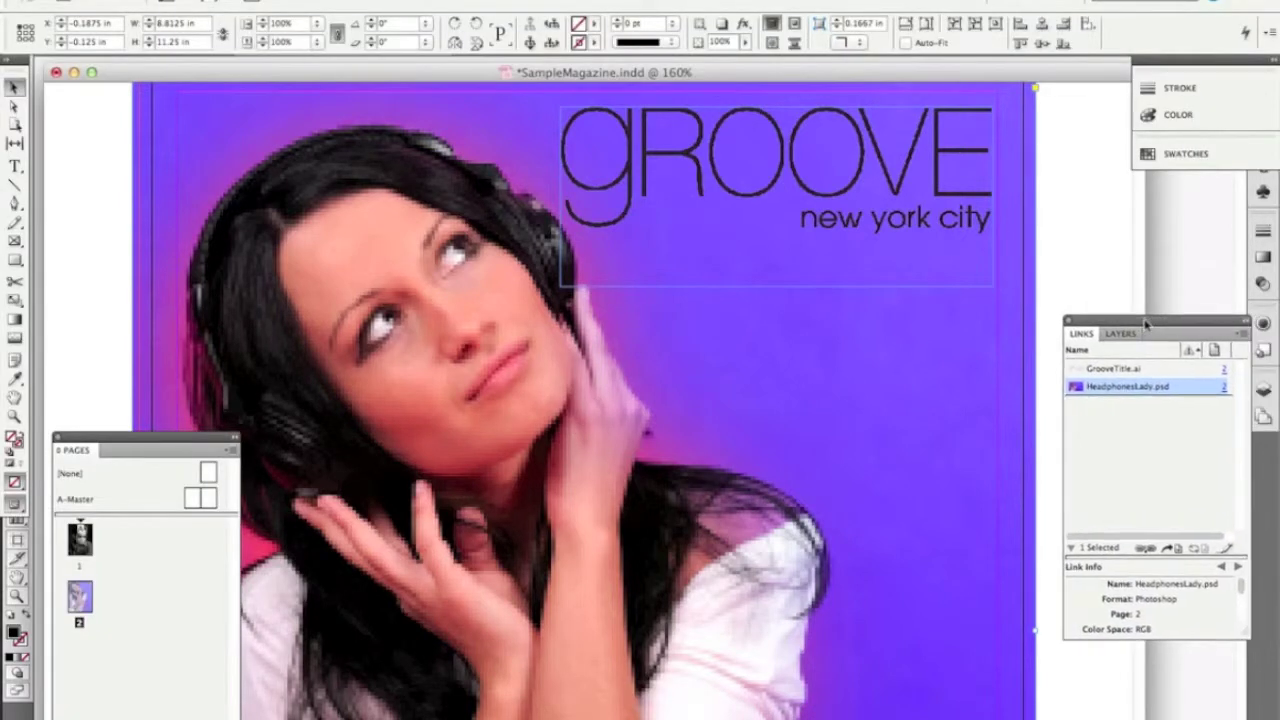
{"action": "left_click", "coordinate": [776, 197]}
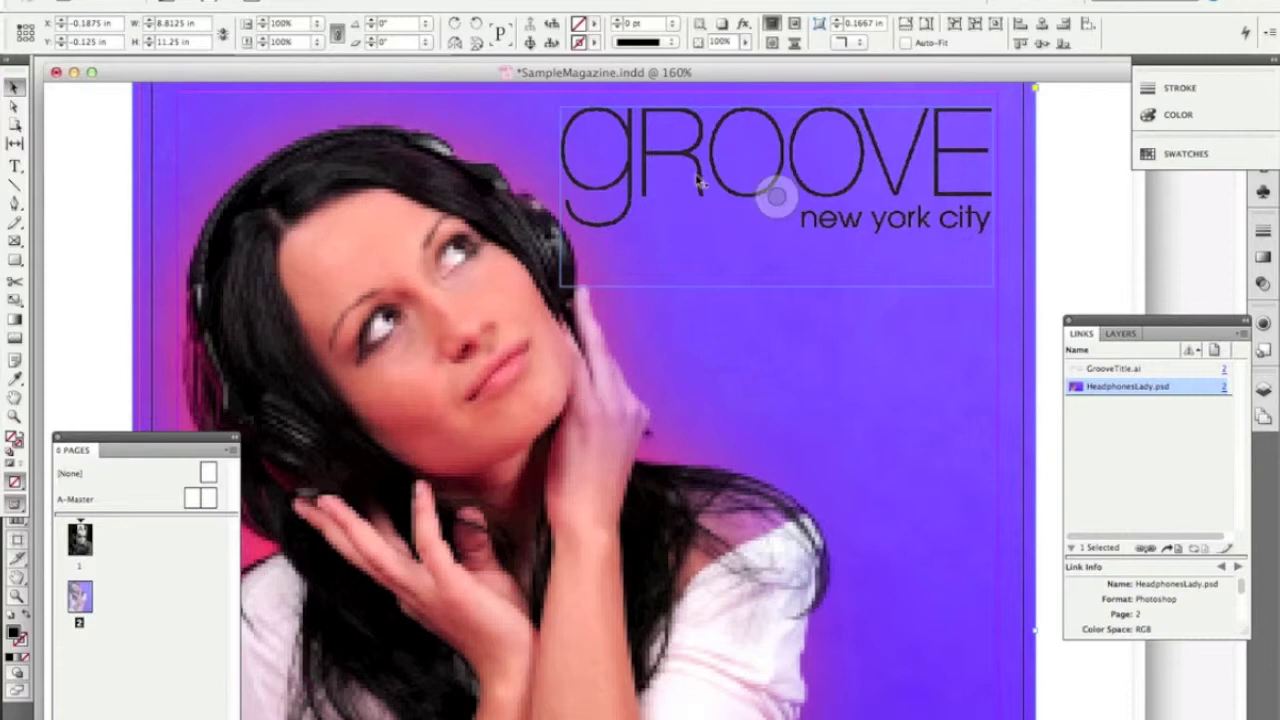
{"action": "left_click_drag", "start_coordinate": [1110, 321], "coordinate": [1052, 150]}
{"action": "left_click", "coordinate": [1077, 201]}
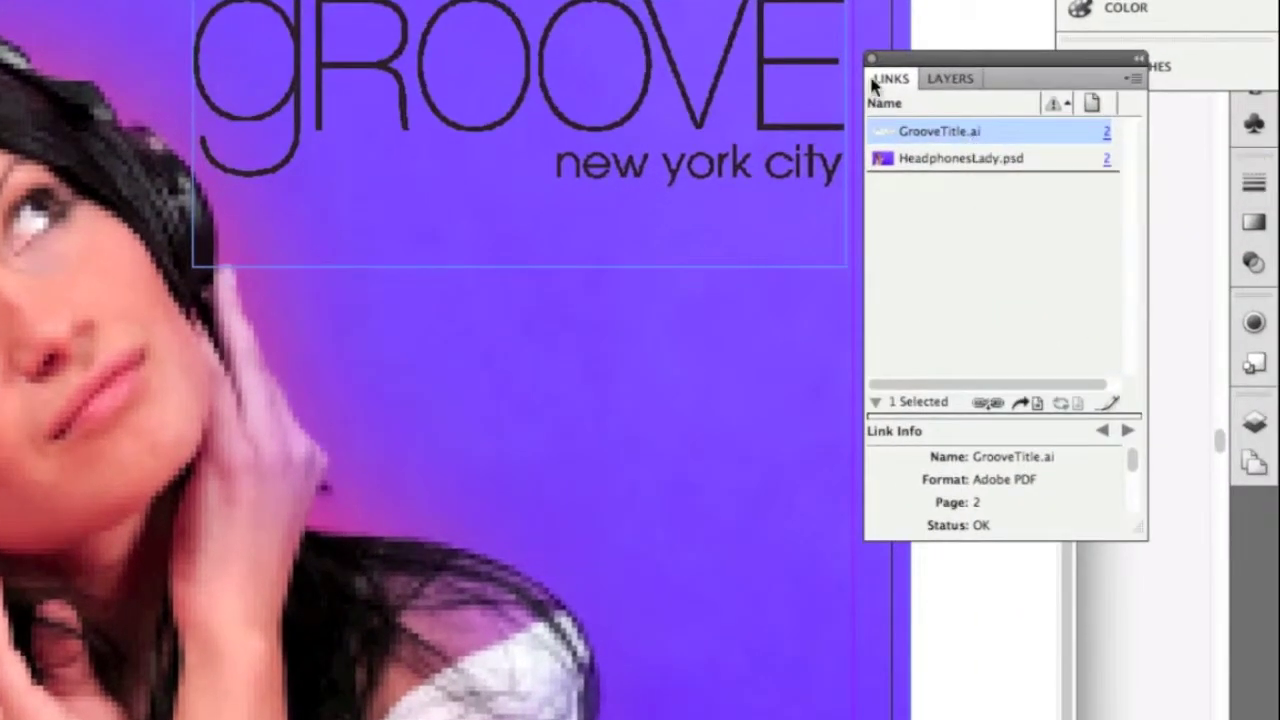
{"action": "left_click", "coordinate": [708, 103]}
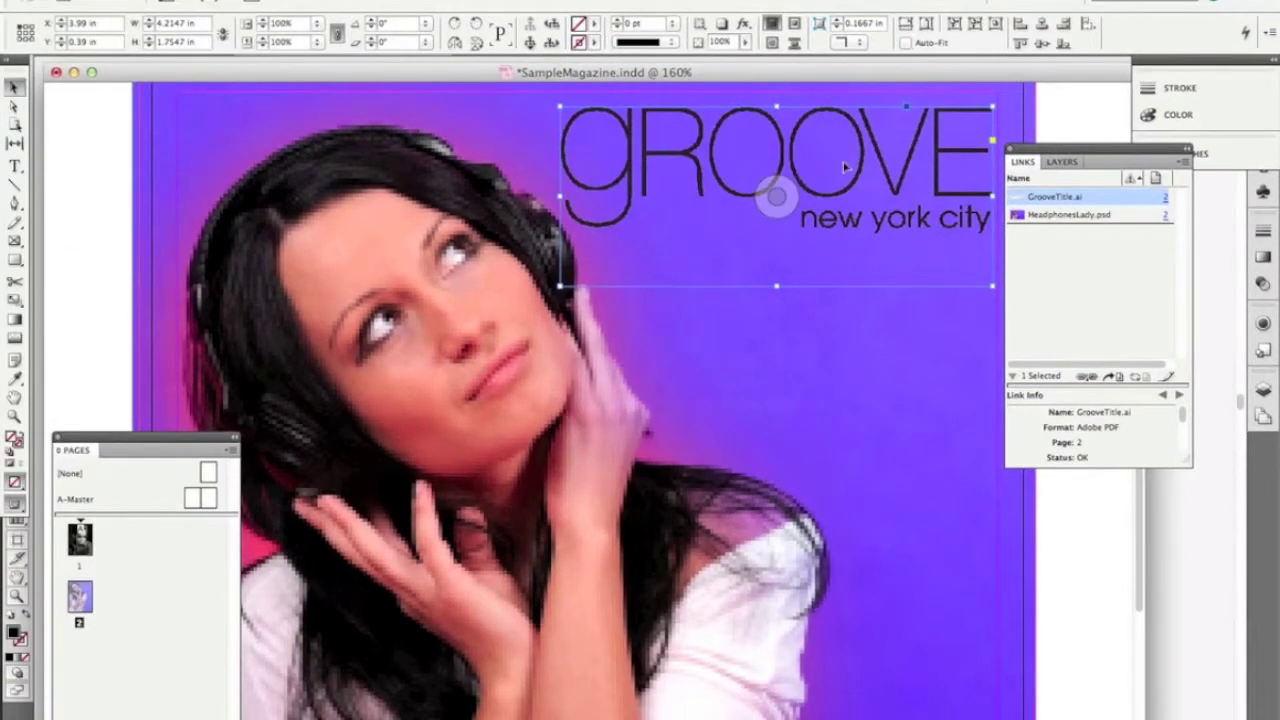
{"action": "key", "text": "Delete"}
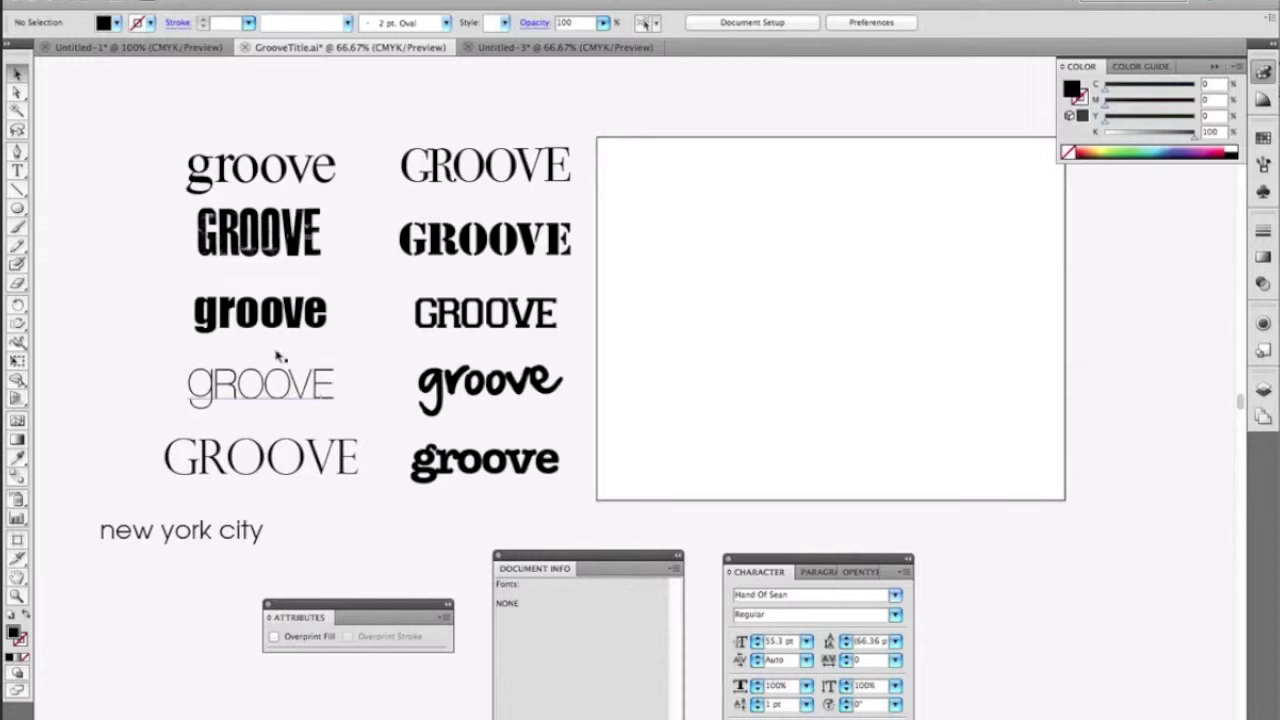
In Illustrator, copy the lowercase Impact "groove" onto the artboard, enlarged to about 210 pt, and convert it to outlines.
{"action": "left_click", "coordinate": [282, 320]}
{"action": "mouse_move", "coordinate": [282, 320]}
{"action": "left_mouse_down"}
{"action": "mouse_move", "coordinate": [821, 312]}
{"action": "mouse_move", "coordinate": [262, 330]}
{"action": "left_mouse_up"}
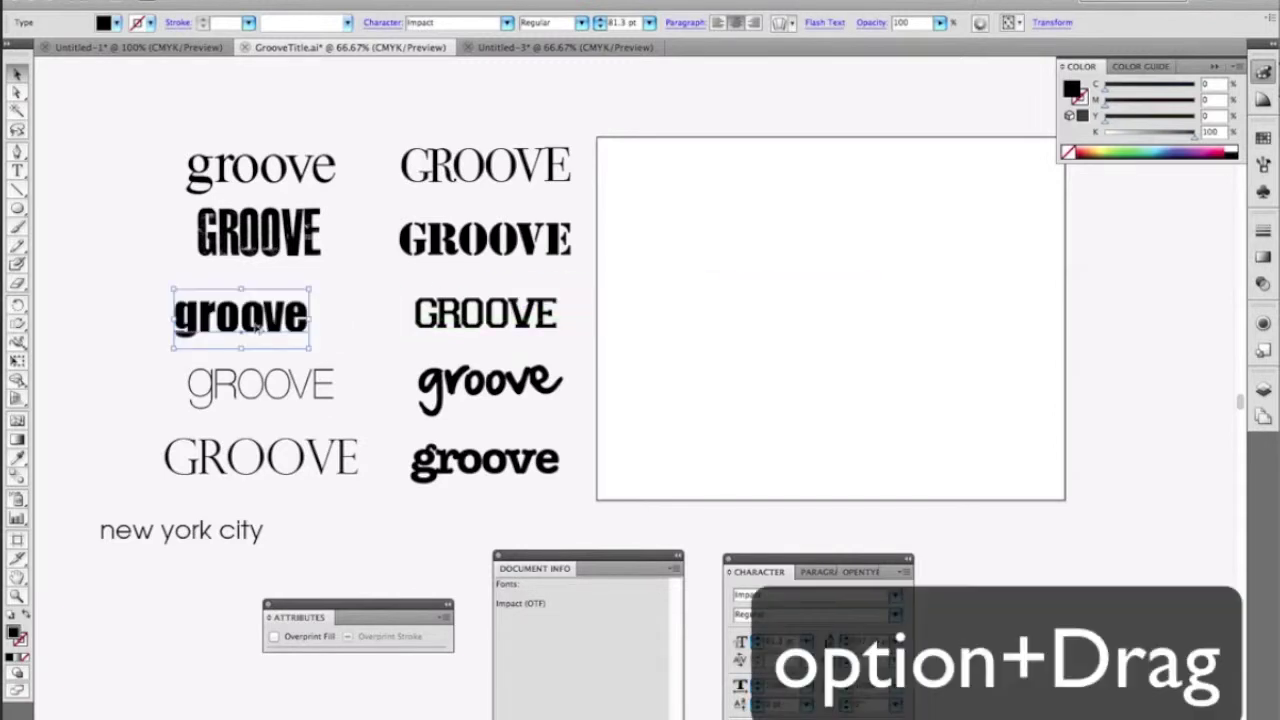
{"action": "left_click_drag", "start_coordinate": [258, 330], "coordinate": [828, 303]}
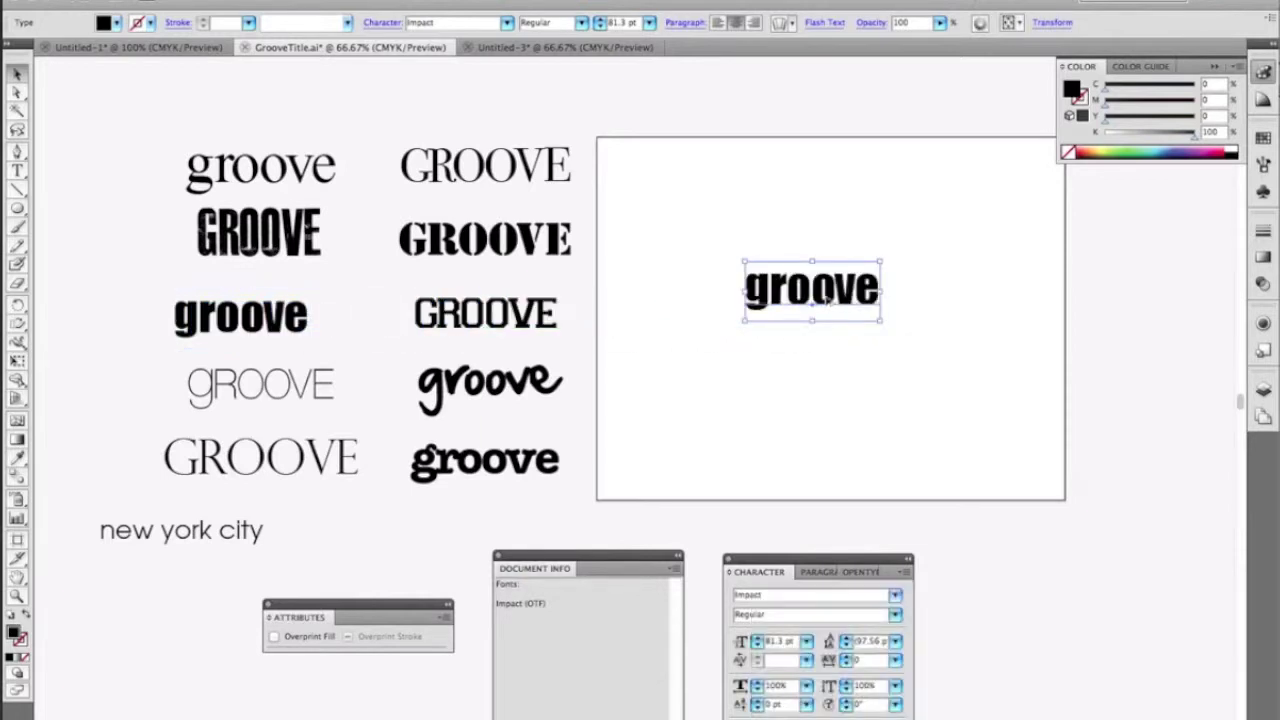
{"action": "left_click_drag", "start_coordinate": [879, 258], "coordinate": [986, 184]}
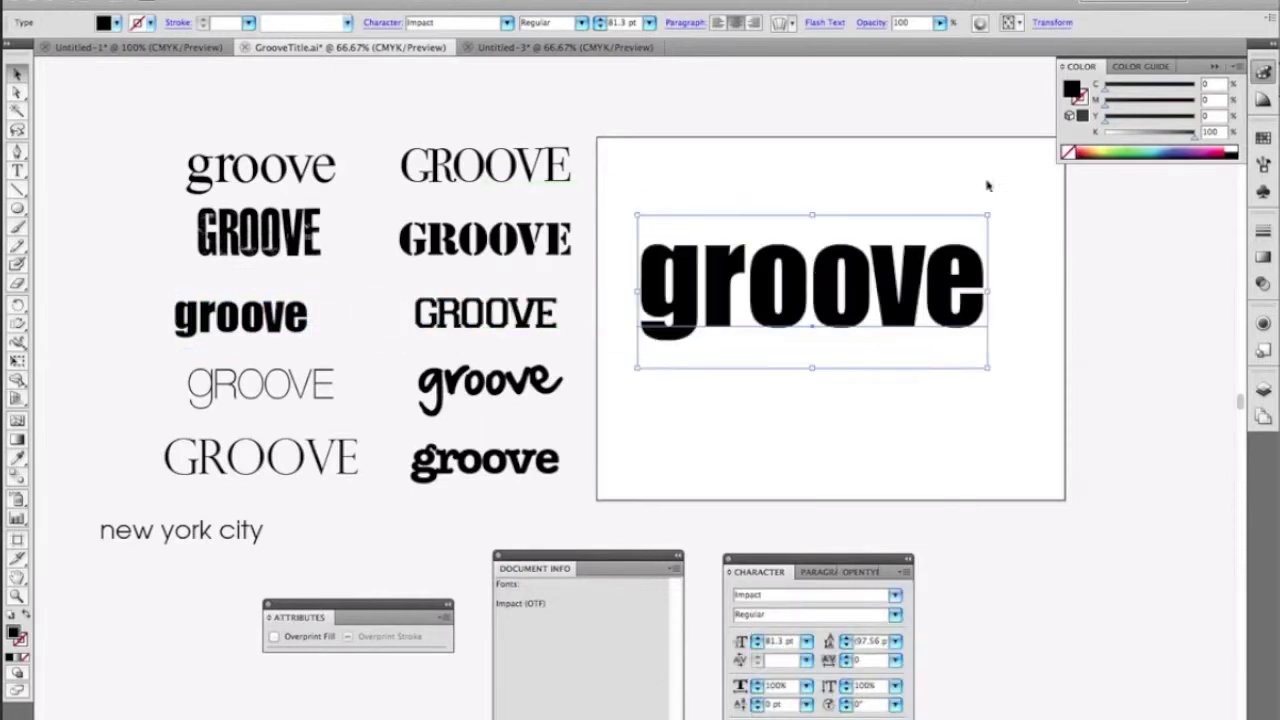
{"action": "left_click_drag", "start_coordinate": [819, 299], "coordinate": [838, 273]}
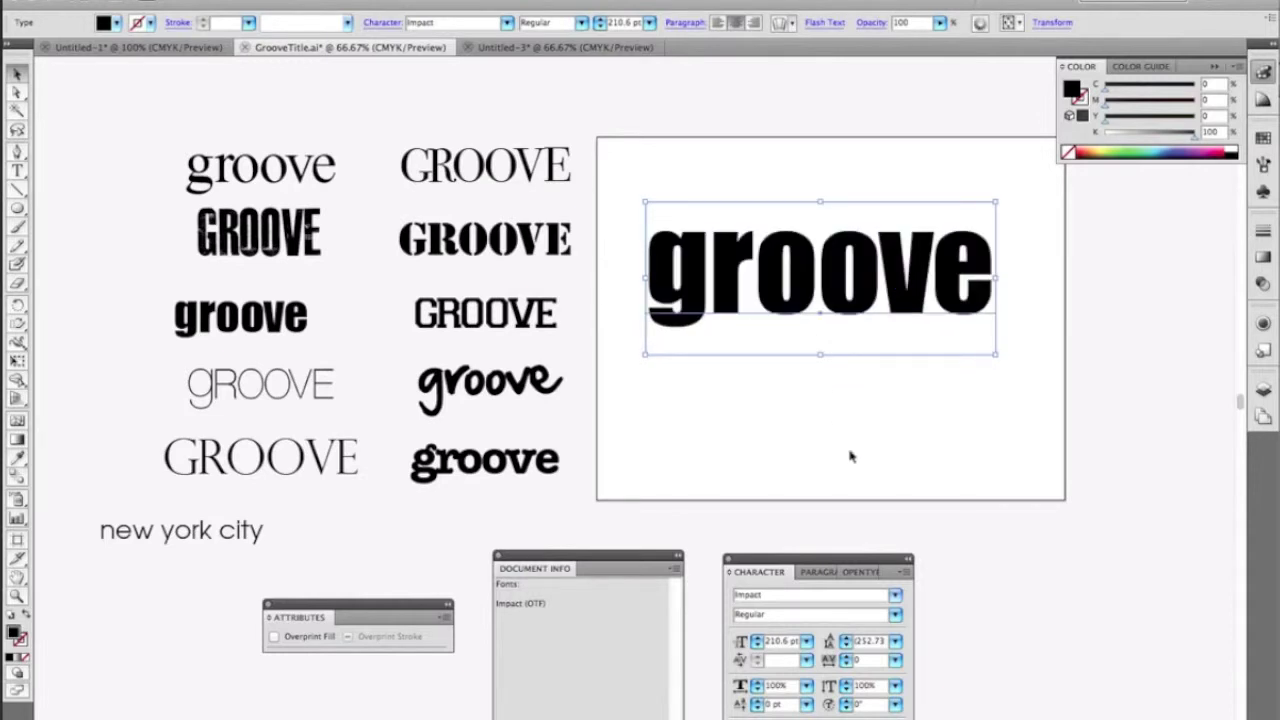
{"action": "key", "text": "super+shift+o"}
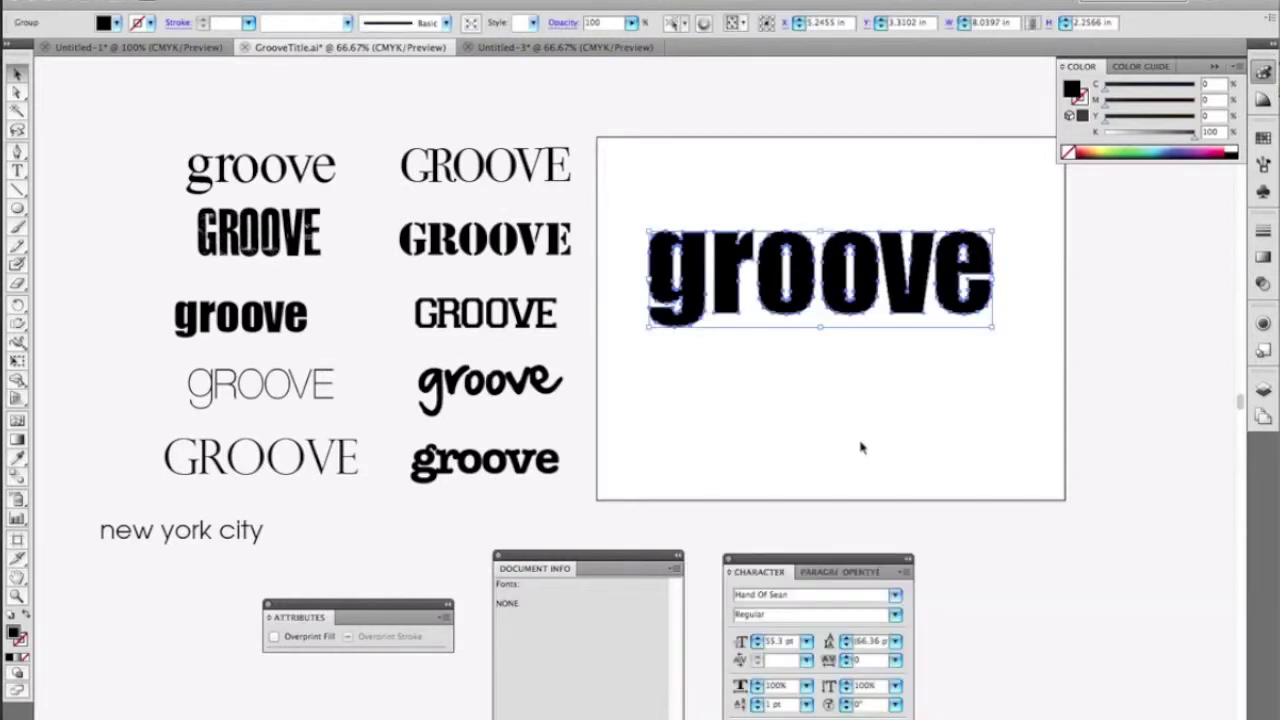
{"action": "key", "text": "super+shift+b"}
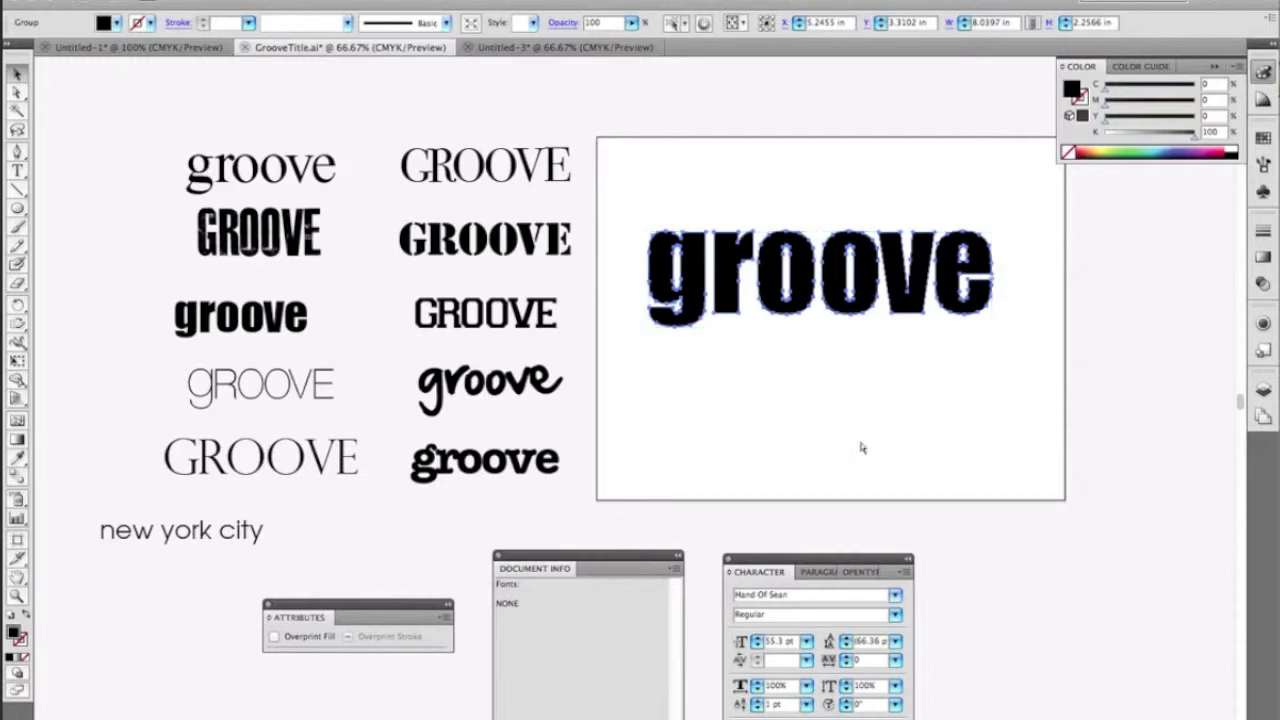
Paste the outlined "groove" onto the InDesign cover and scale it to about 5.2 in wide along the cover's upper right edge.
{"action": "key", "text": "super+Tab"}
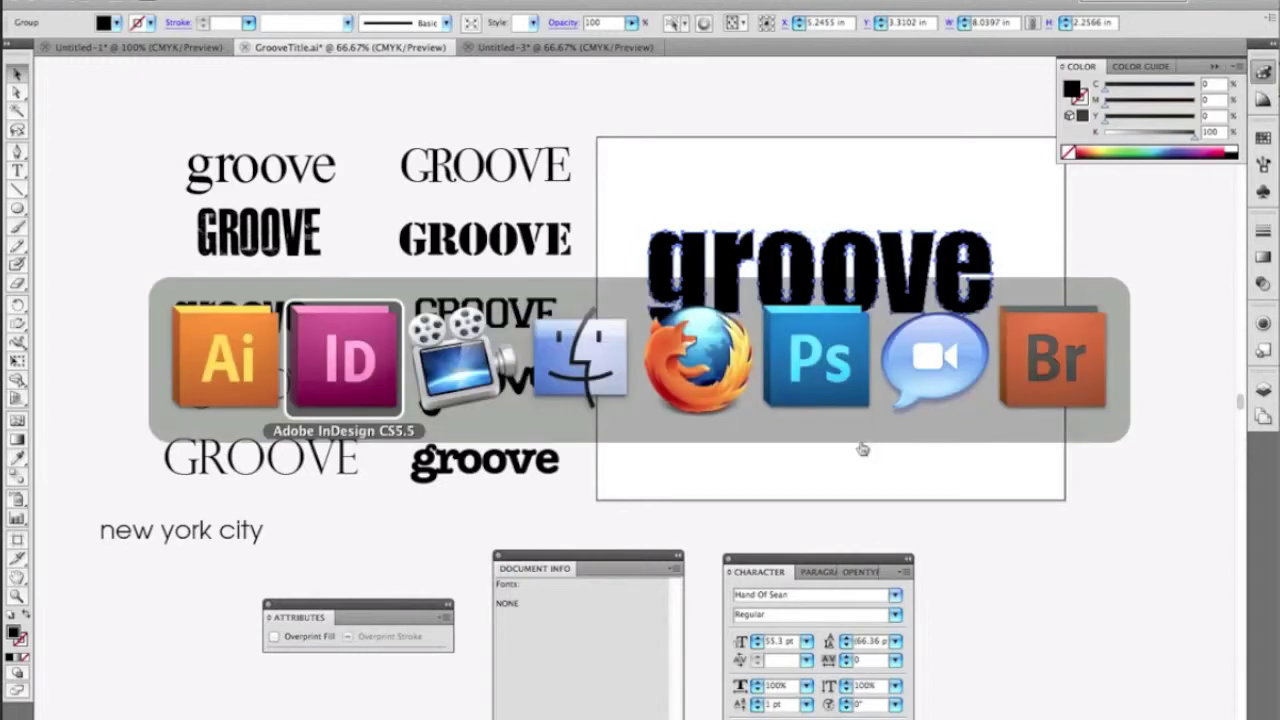
{"action": "key", "text": "super+v"}
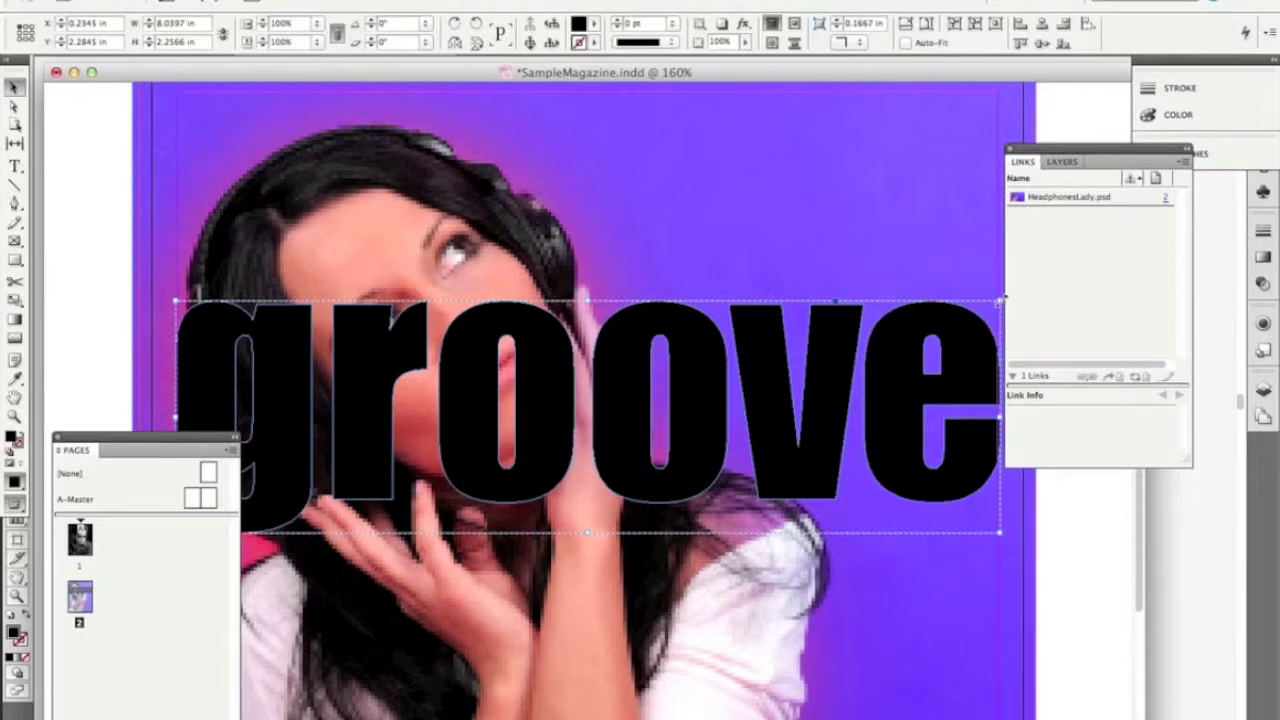
{"action": "left_click_drag", "start_coordinate": [1003, 298], "coordinate": [749, 371]}
{"action": "left_click_drag", "start_coordinate": [494, 492], "coordinate": [737, 240]}
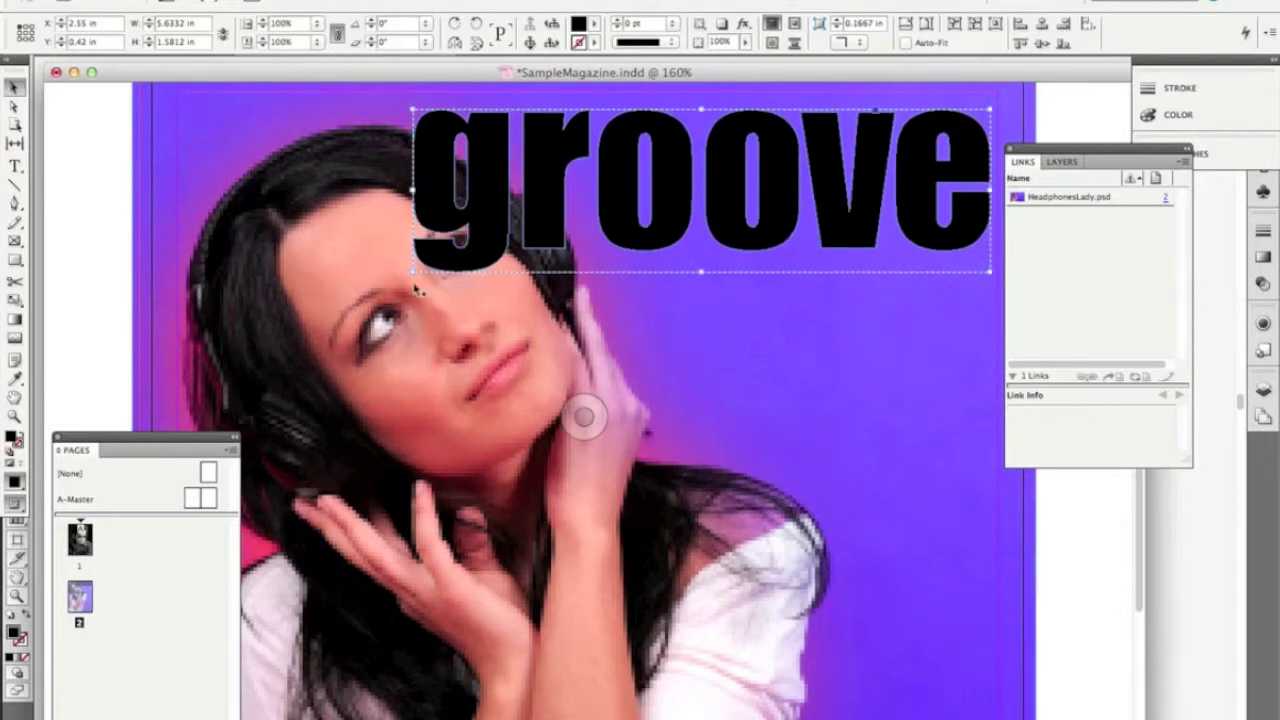
{"action": "left_click_drag", "start_coordinate": [410, 272], "coordinate": [457, 258]}
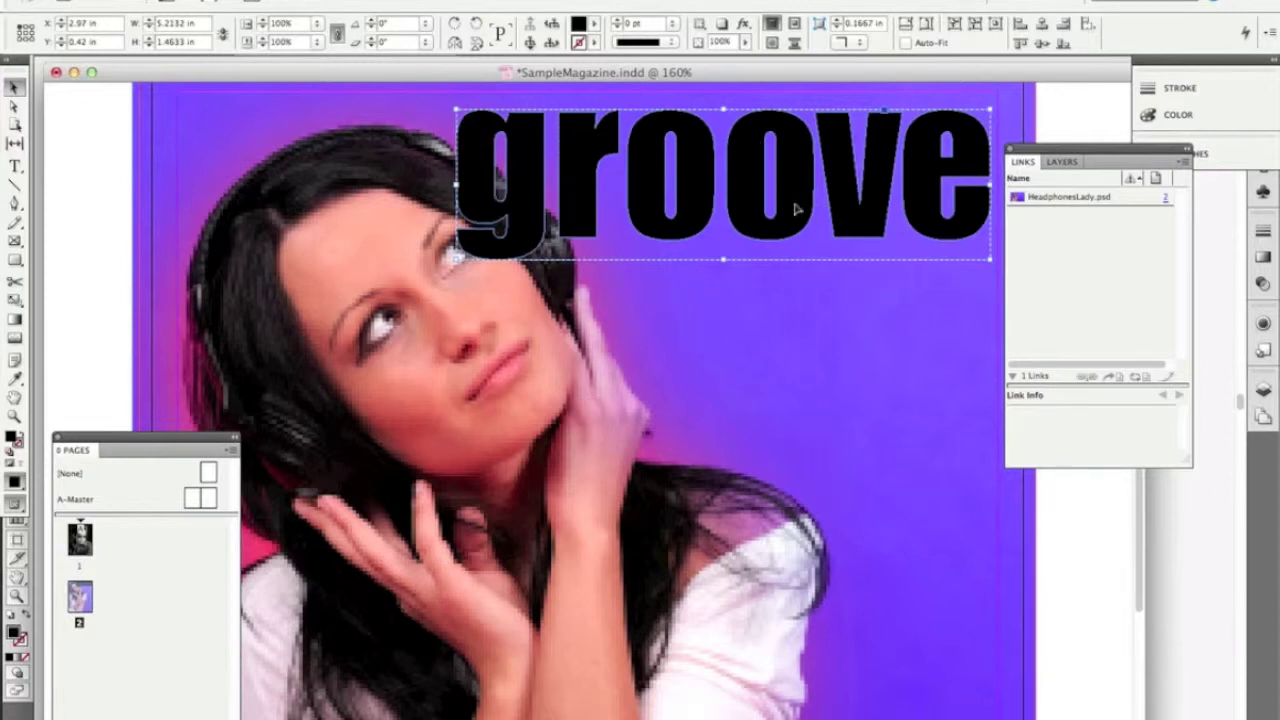
Delete the pasted black "groove" lettering from the magazine cover.
{"action": "left_click", "coordinate": [810, 302]}
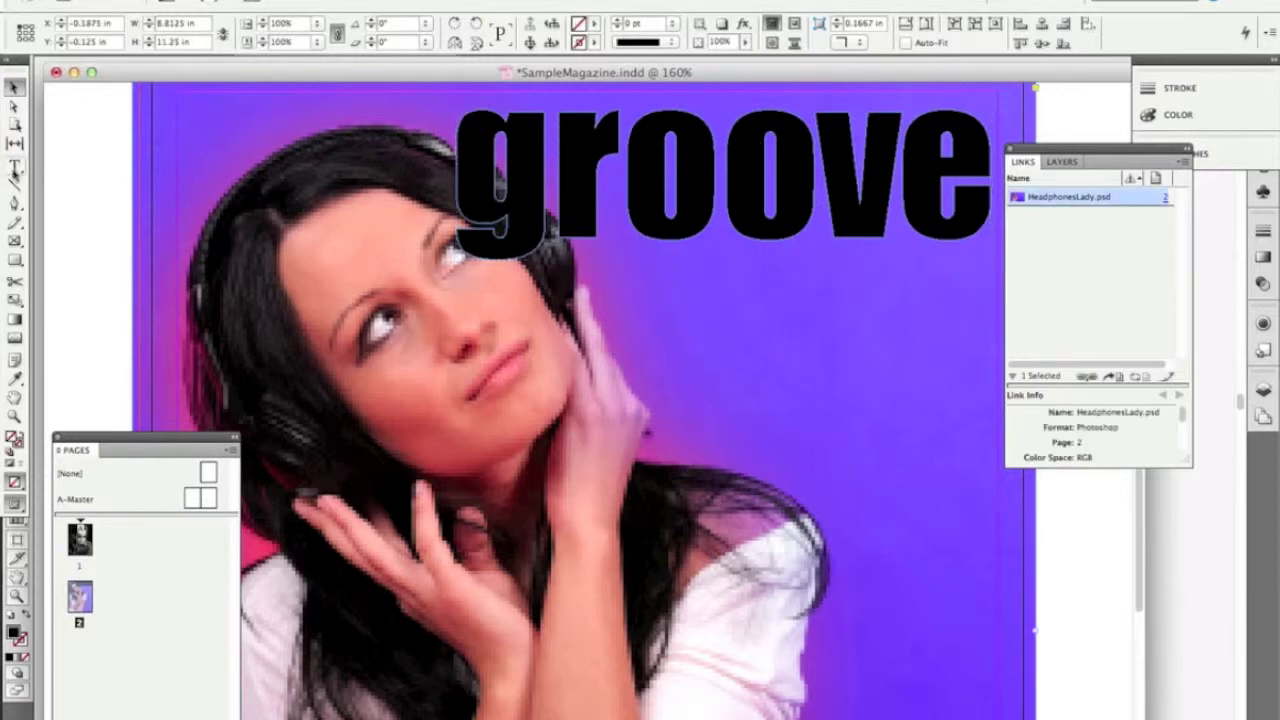
{"action": "key", "text": "a"}
{"action": "left_click", "coordinate": [672, 240]}
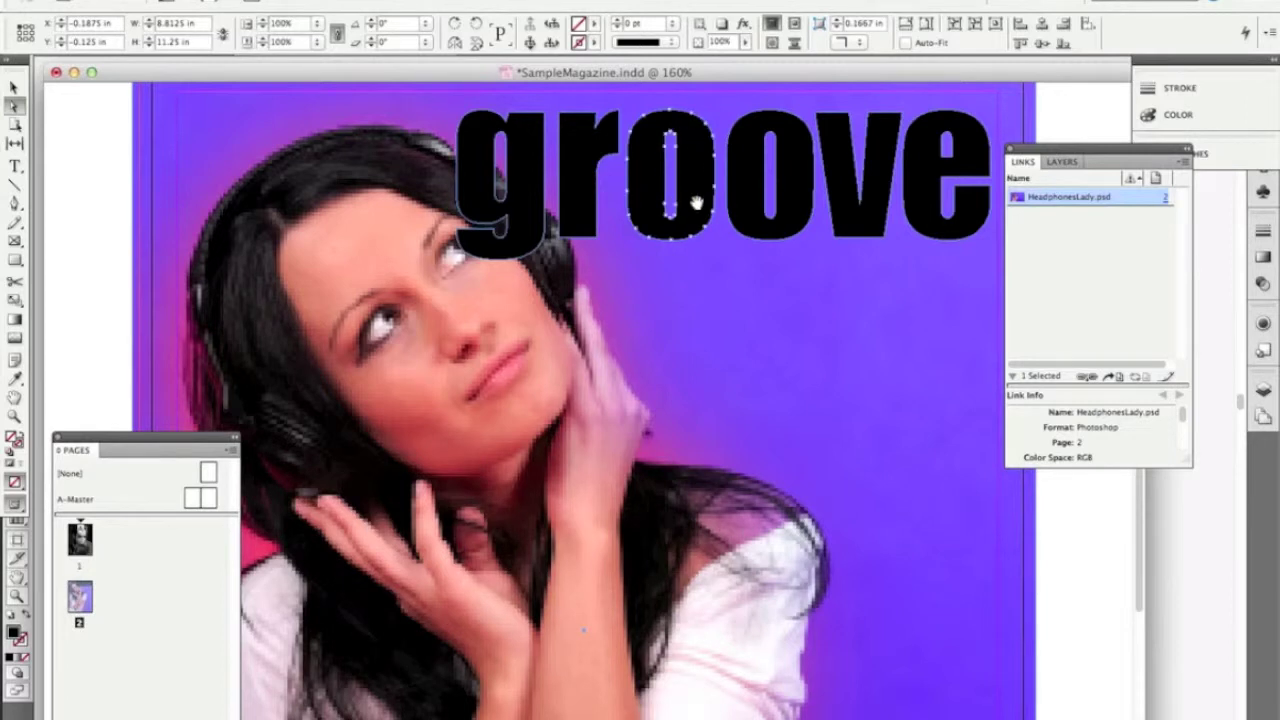
{"action": "left_click", "coordinate": [14, 88]}
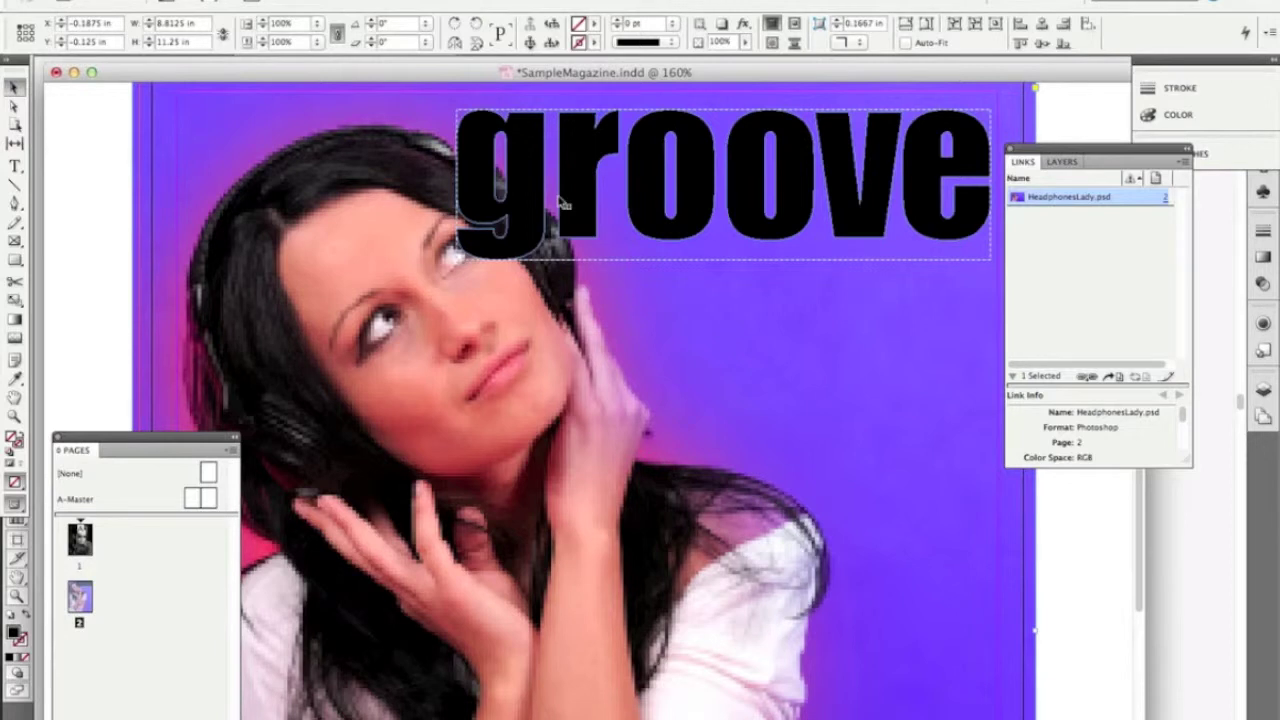
{"action": "left_click", "coordinate": [836, 222]}
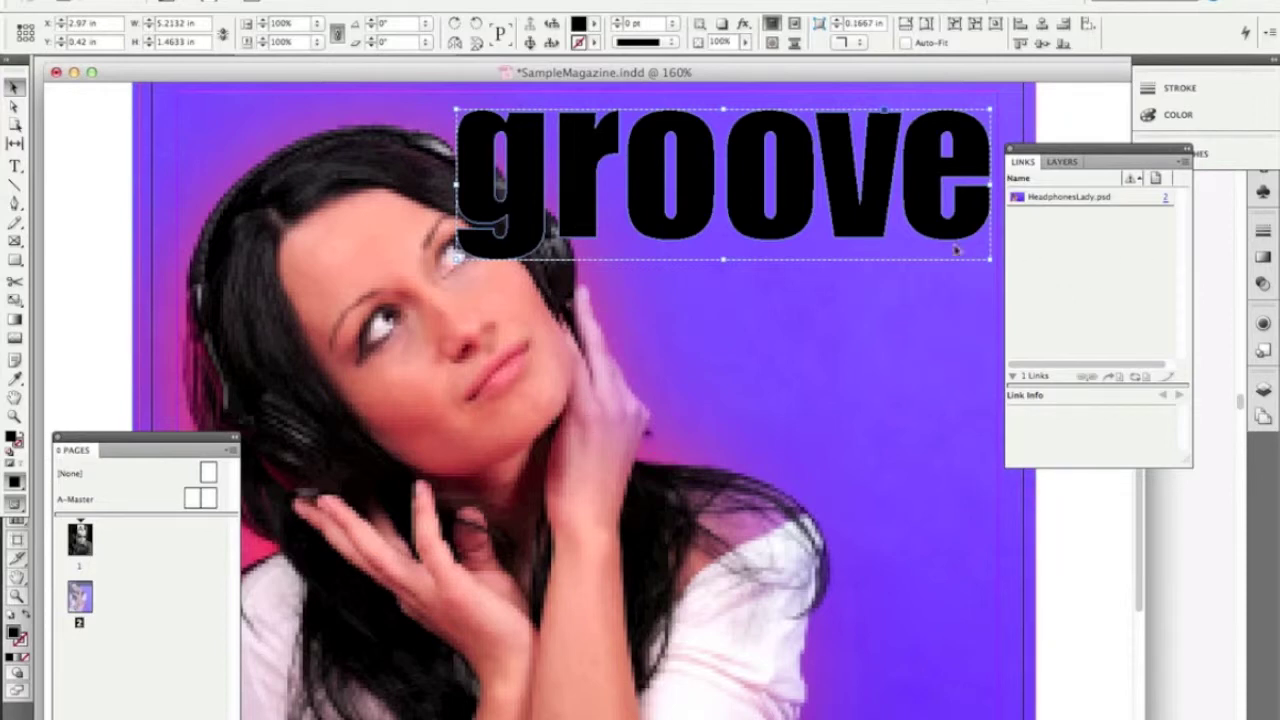
{"action": "key", "text": "Delete"}
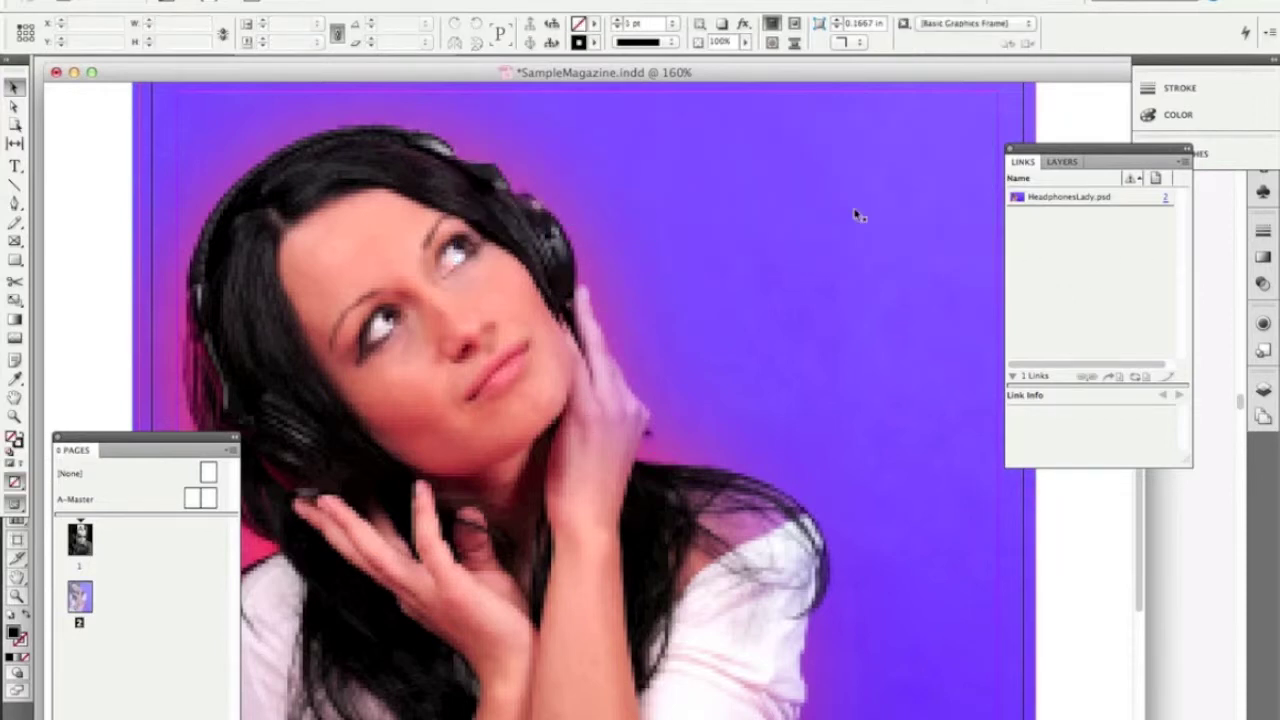
Switch to Illustrator and put an outlined copy of "new york city" beneath the right end of the large "groove" title.
{"action": "key", "text": "super+Tab"}
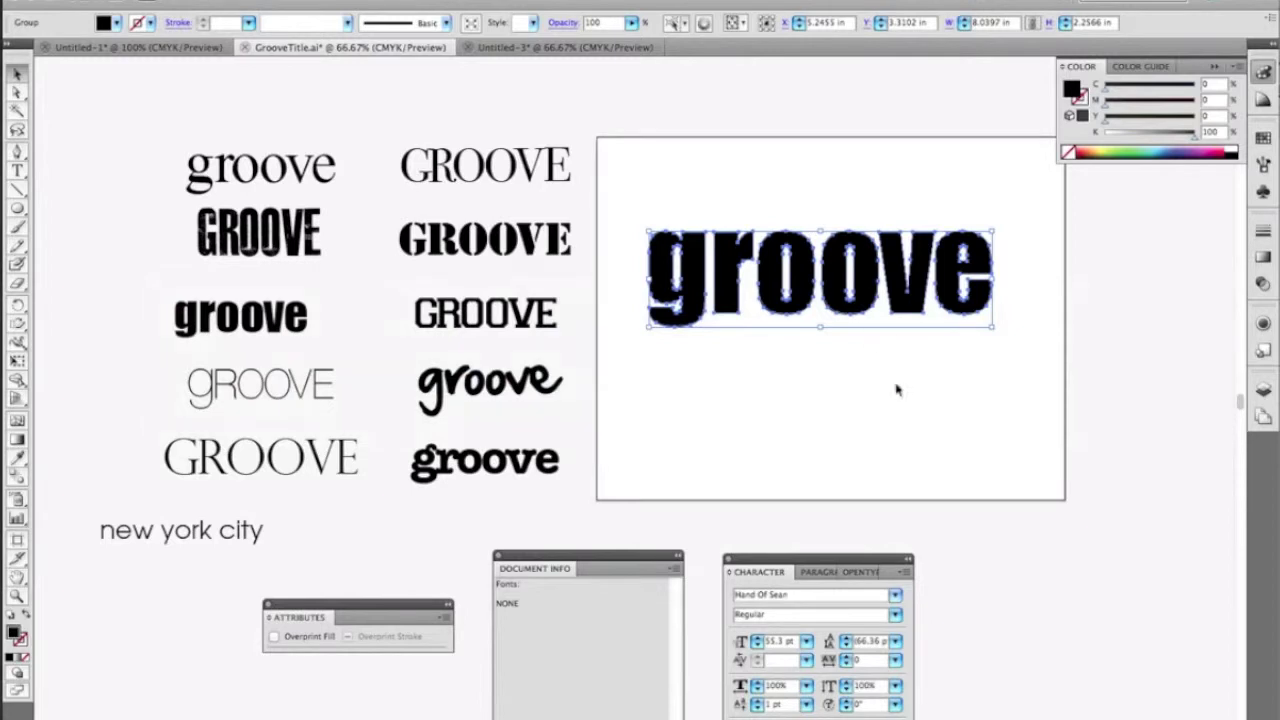
{"action": "left_click", "coordinate": [897, 390]}
{"action": "left_click_drag", "start_coordinate": [777, 296], "coordinate": [778, 283]}
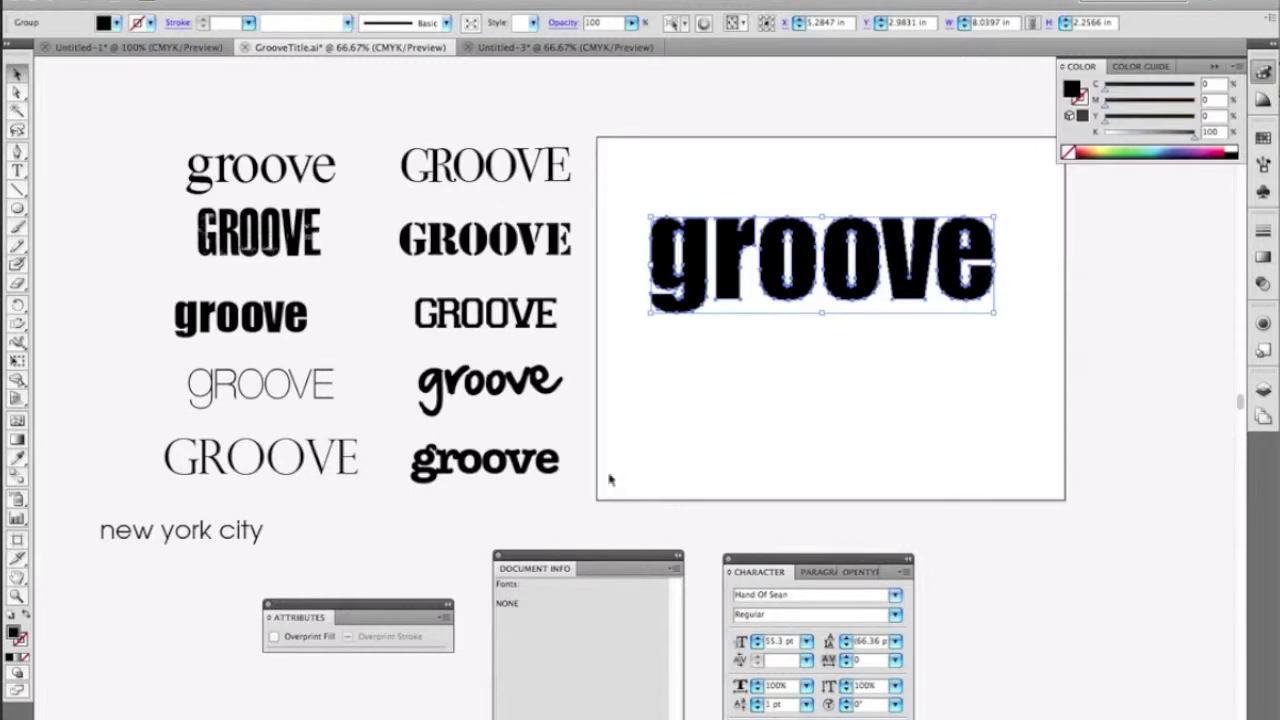
{"action": "left_click_drag", "start_coordinate": [193, 543], "coordinate": [919, 323]}
{"action": "key", "text": "ctrl+shift+o"}
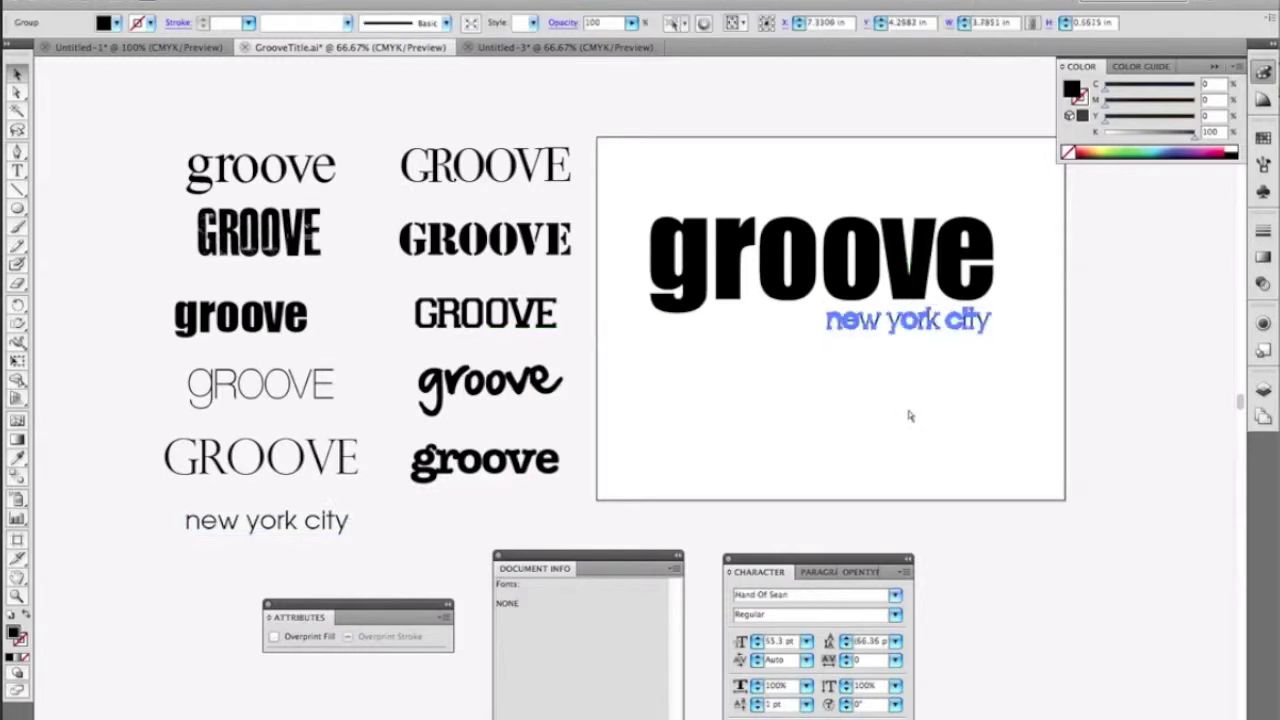
{"action": "left_click", "coordinate": [909, 416]}
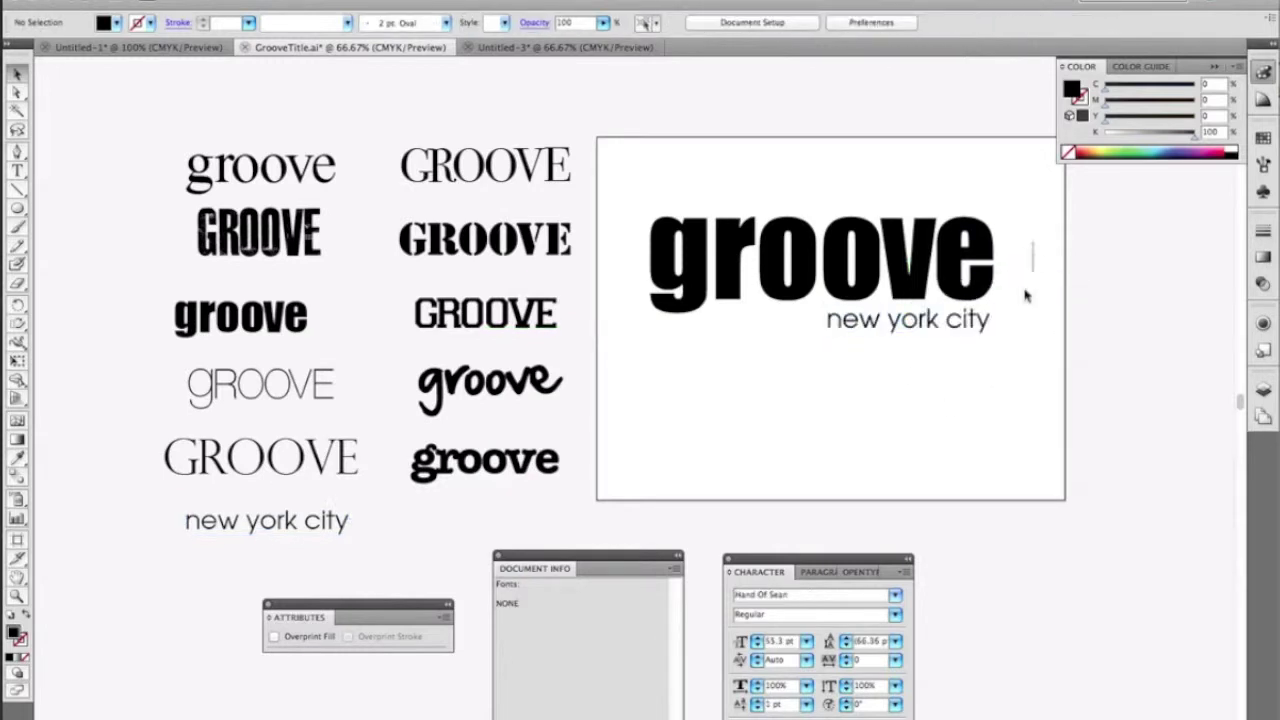
Fill both the "groove" title and the "new york city" tagline with a pale yellow tint.
{"action": "left_click_drag", "start_coordinate": [1038, 380], "coordinate": [906, 242]}
{"action": "left_click", "coordinate": [1140, 66]}
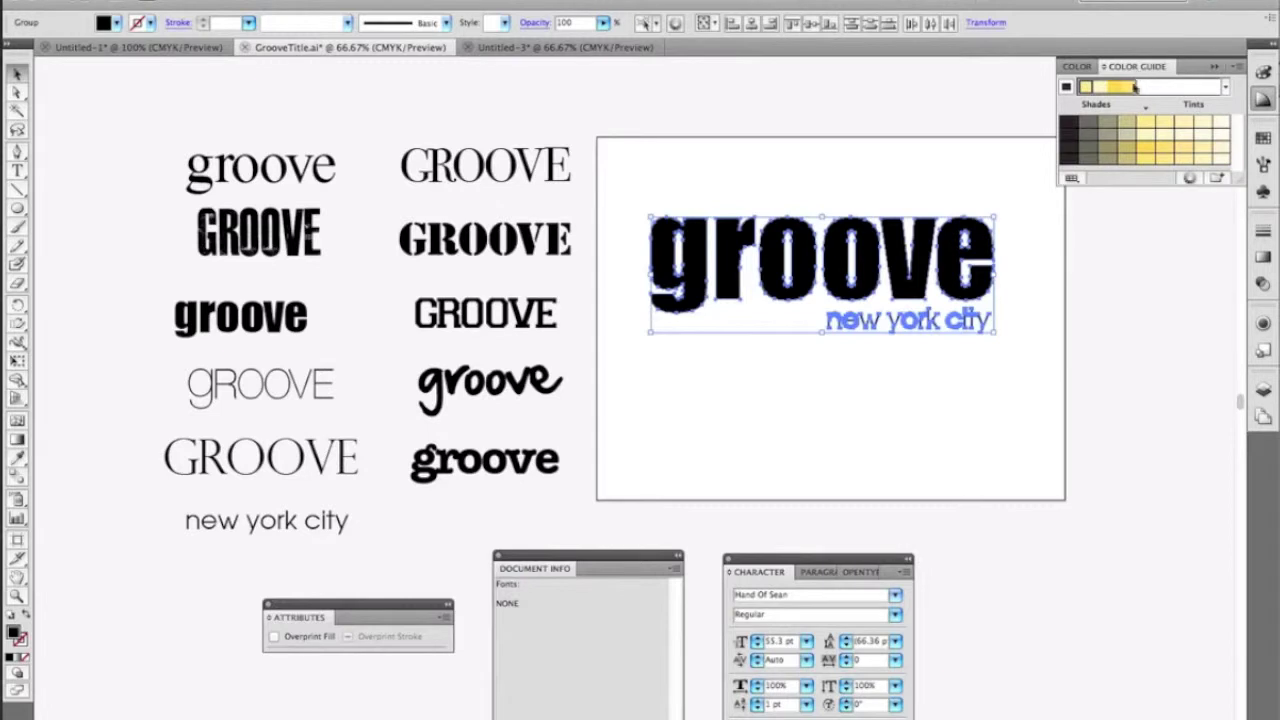
{"action": "left_click", "coordinate": [1185, 125]}
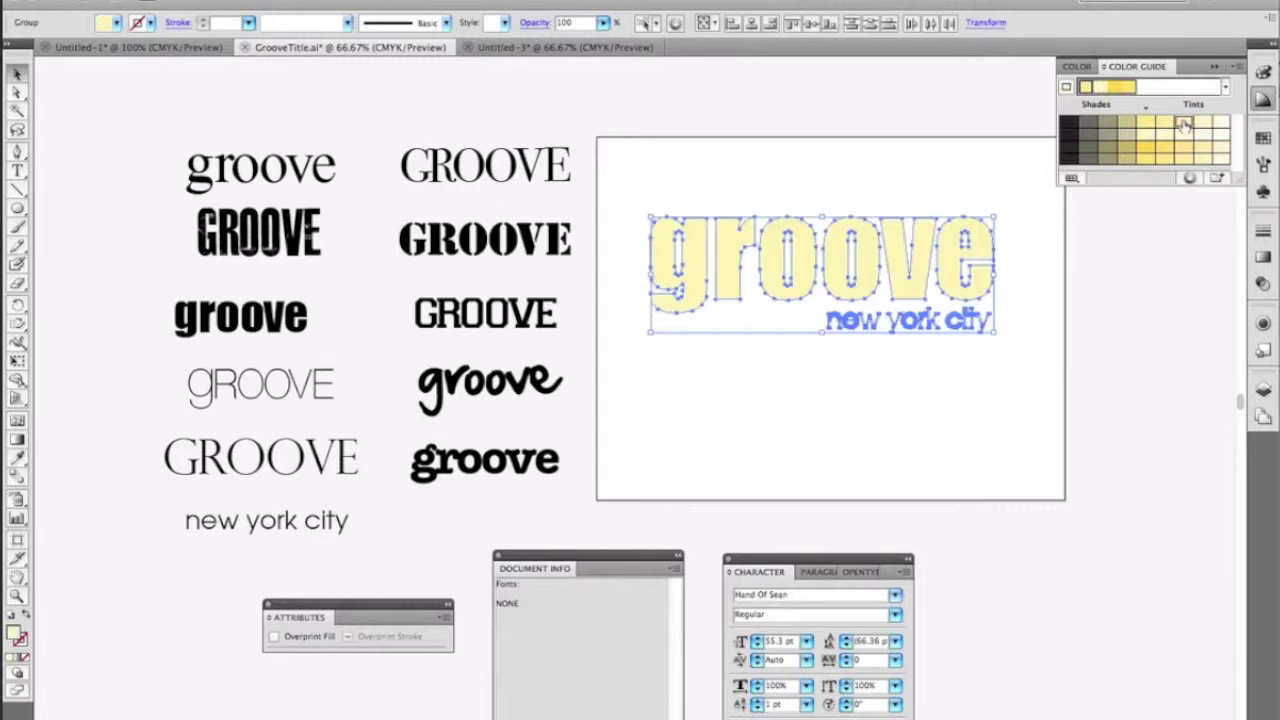
{"action": "left_click", "coordinate": [1078, 310]}
Add a 1 pt black stroke to the title and tagline, and save GrooveTitle.ai.
{"action": "left_click_drag", "start_coordinate": [1048, 222], "coordinate": [657, 386]}
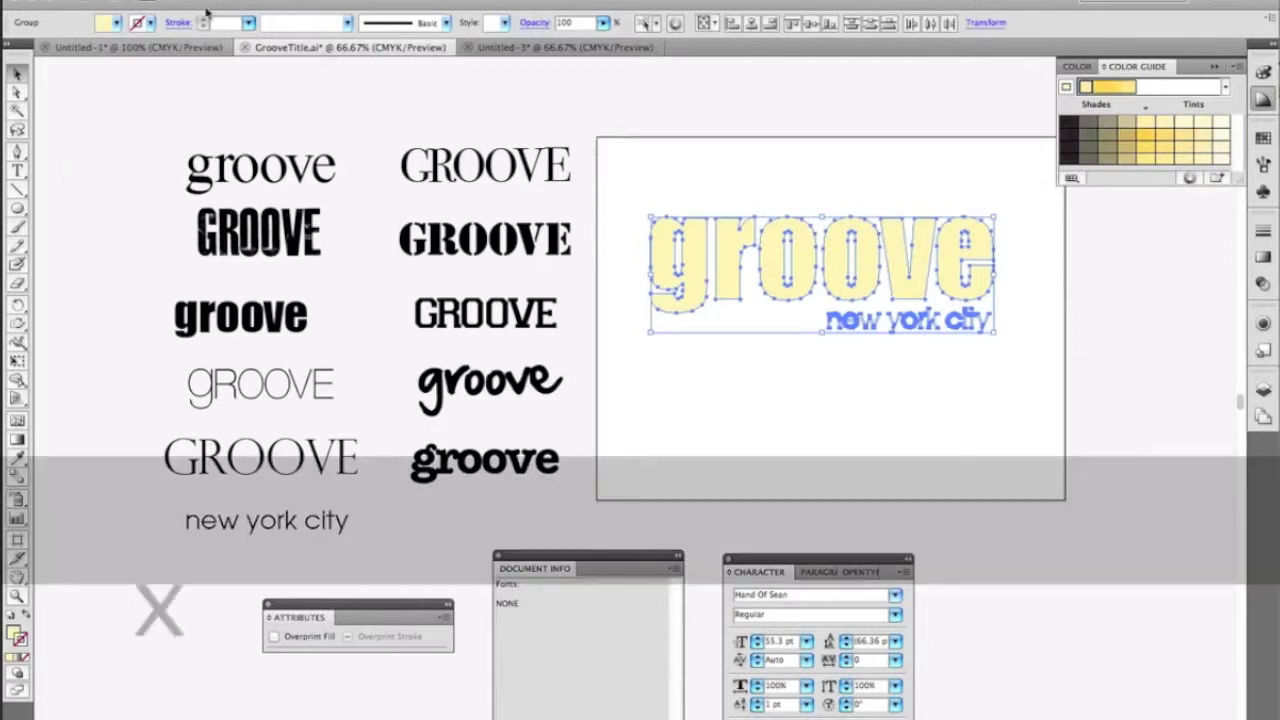
{"action": "left_click", "coordinate": [149, 23]}
{"action": "left_click", "coordinate": [44, 41]}
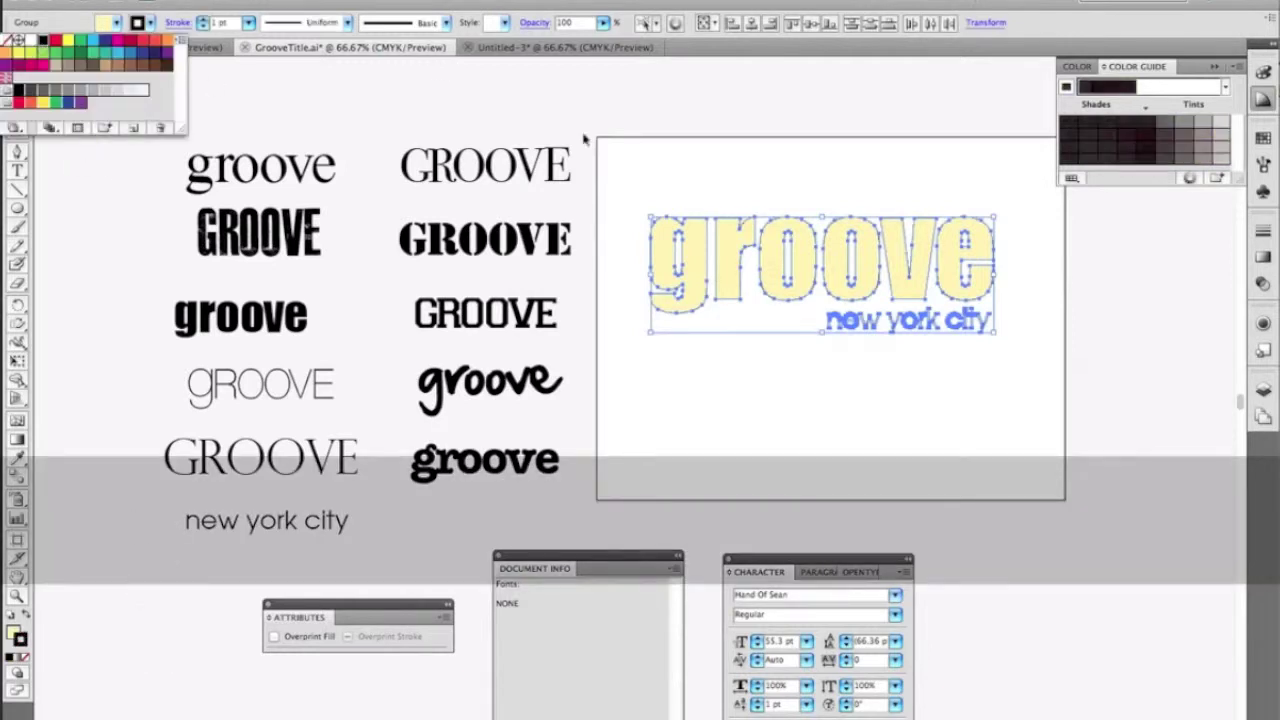
{"action": "key", "text": "Escape"}
{"action": "left_click", "coordinate": [781, 143]}
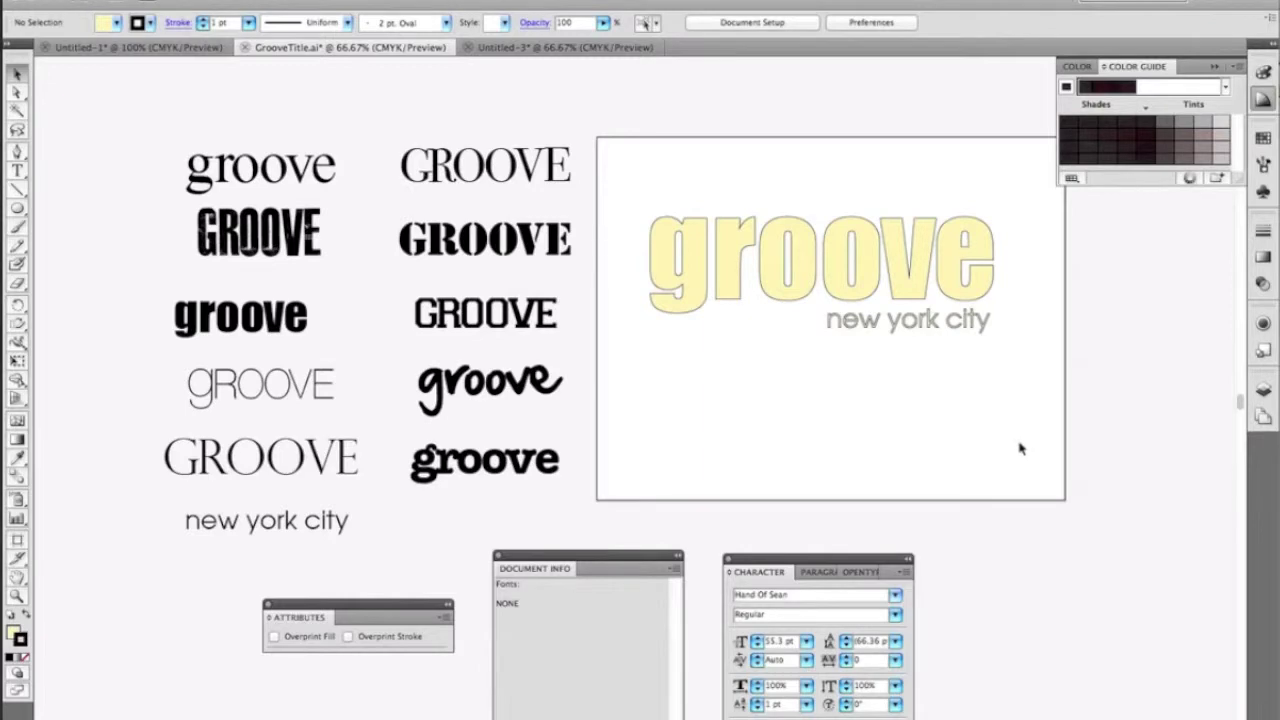
{"action": "key", "text": "ctrl+s"}
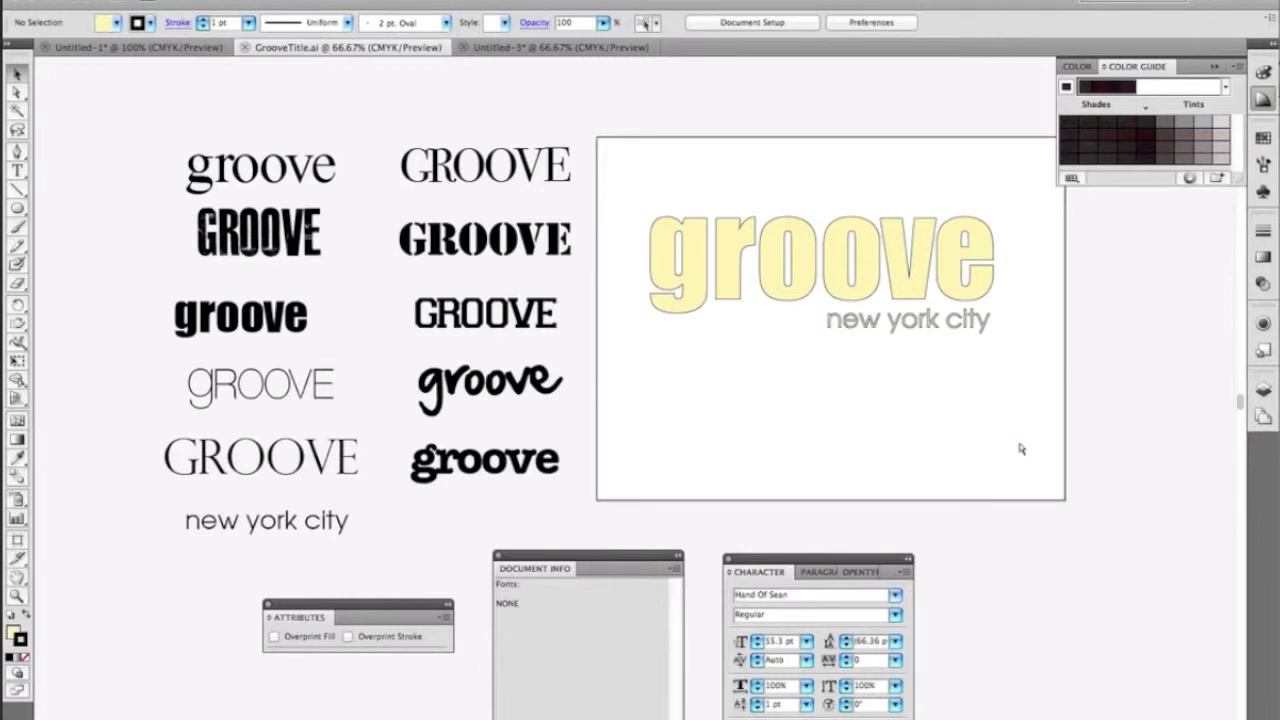
Switch to InDesign and place GrooveTitle.ai at the cover's upper right, about 4.35 in wide and 1.53 in high.
{"action": "key", "text": "super+Tab"}
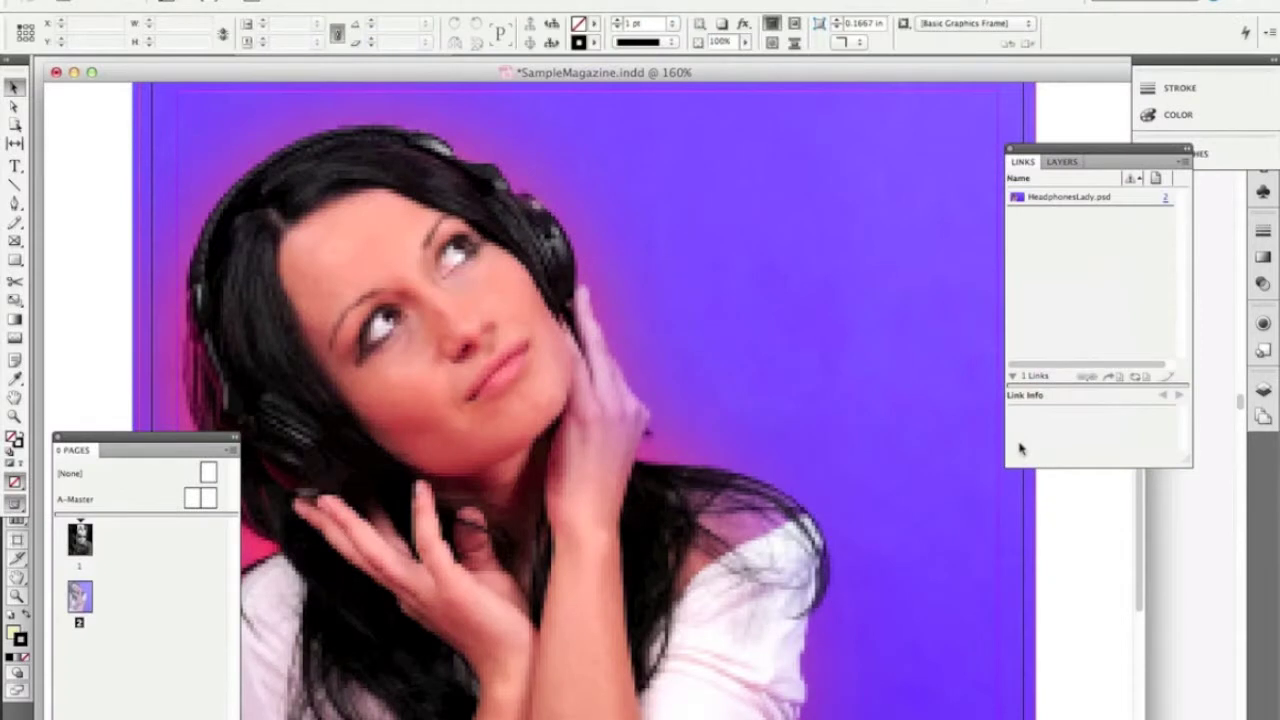
{"action": "key", "text": "super+d"}
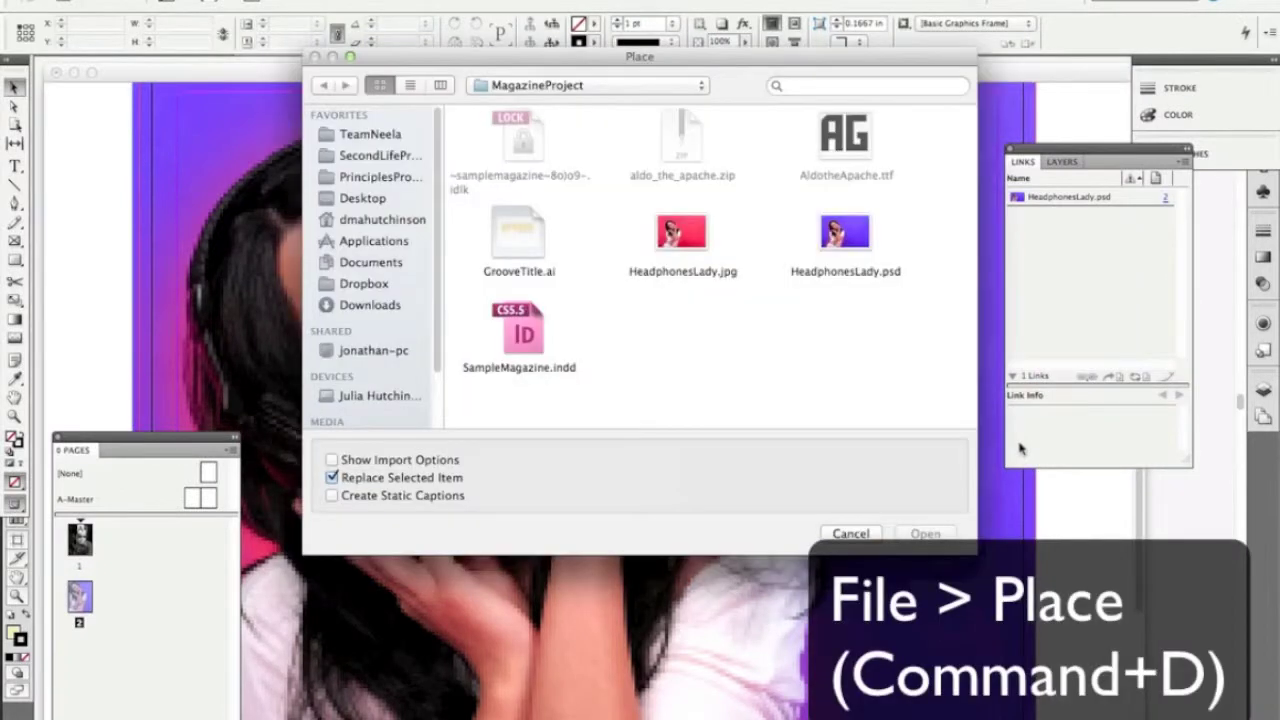
{"action": "left_click", "coordinate": [533, 244]}
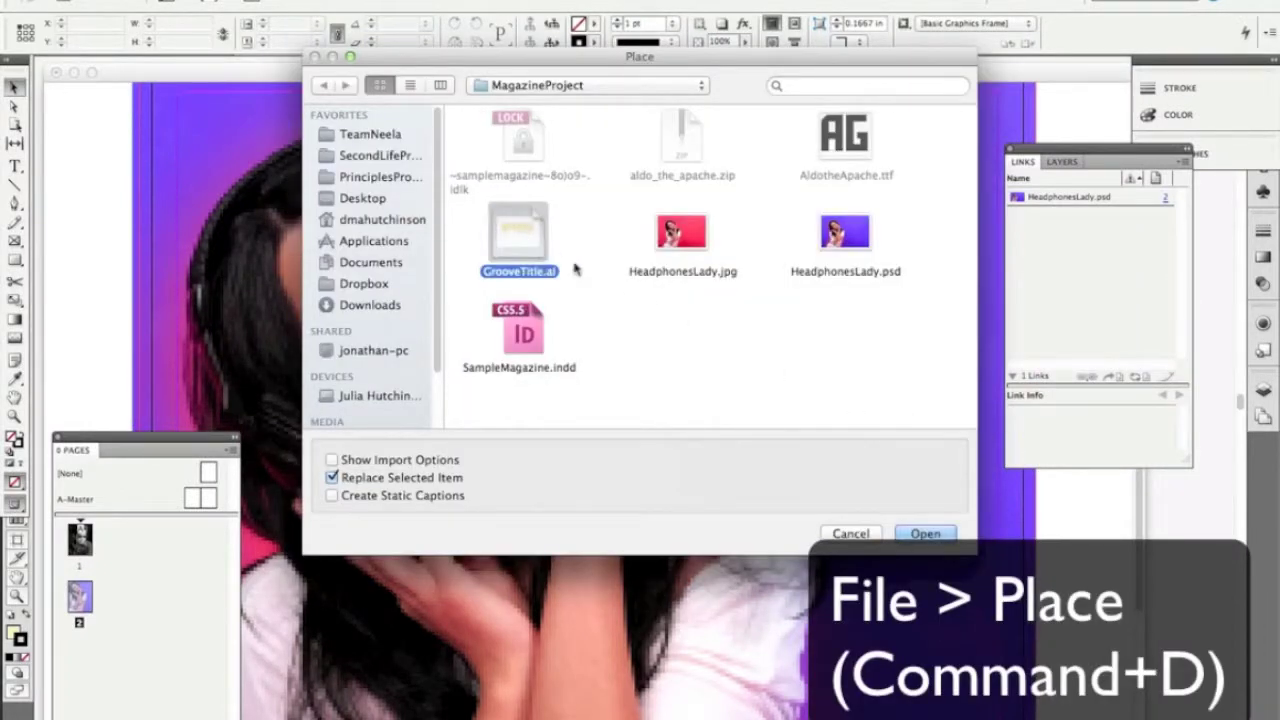
{"action": "left_click", "coordinate": [926, 534]}
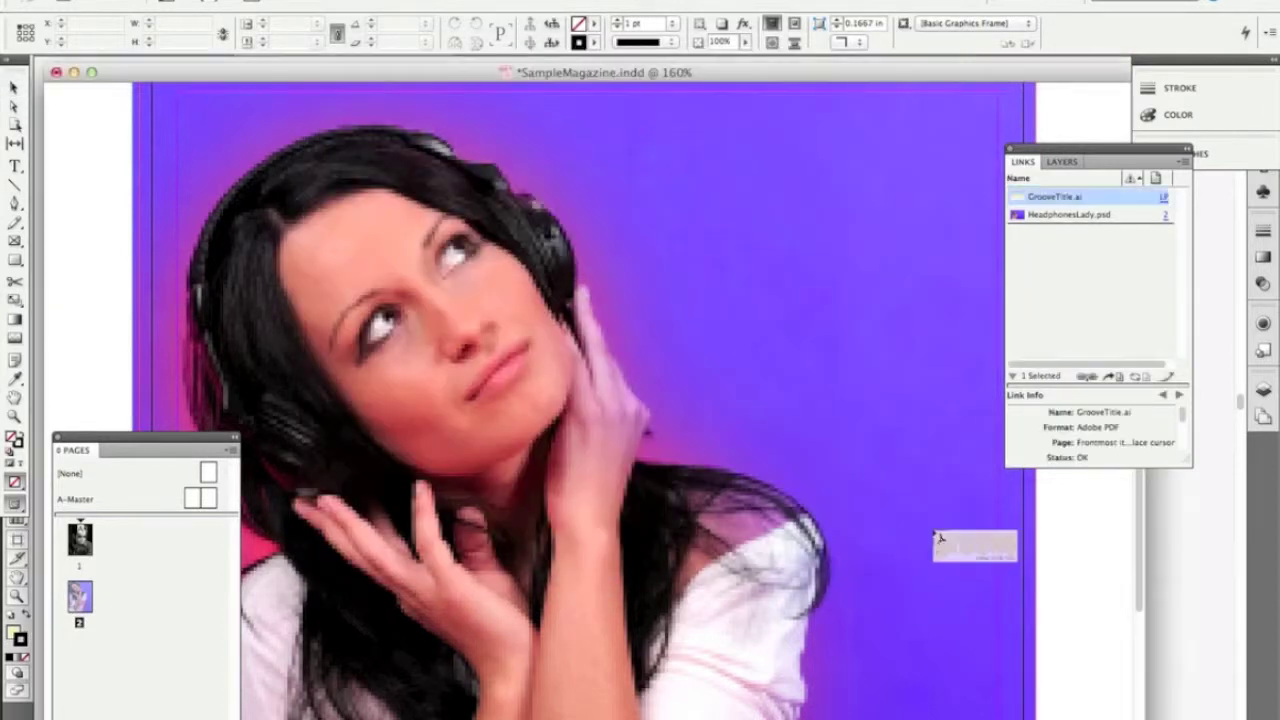
{"action": "left_click_drag", "start_coordinate": [565, 106], "coordinate": [1009, 318]}
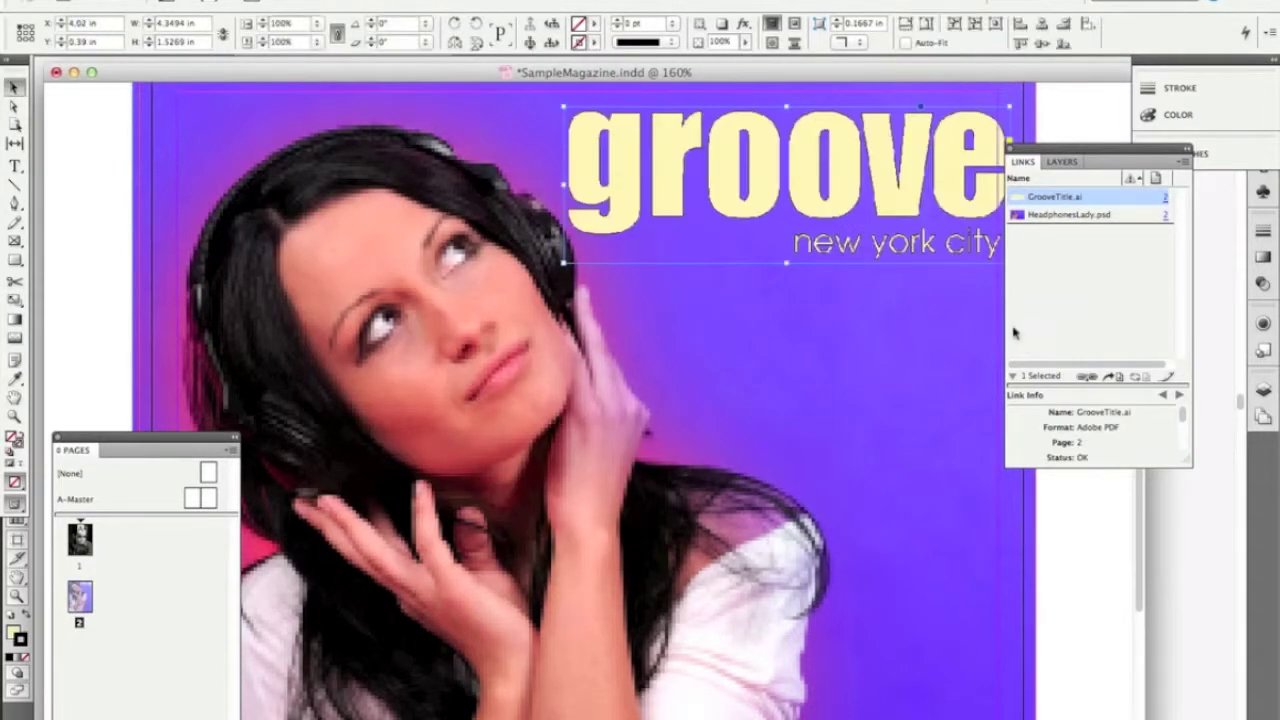
Clear the Links panel from the title's edge and reposition the placed title on the cover at X 3.83 in, Y 0.44 in.
{"action": "left_click_drag", "start_coordinate": [1034, 150], "coordinate": [1066, 162]}
{"action": "mouse_move", "coordinate": [883, 172]}
{"action": "left_mouse_down"}
{"action": "mouse_move", "coordinate": [866, 190]}
{"action": "mouse_move", "coordinate": [862, 178]}
{"action": "left_mouse_up"}
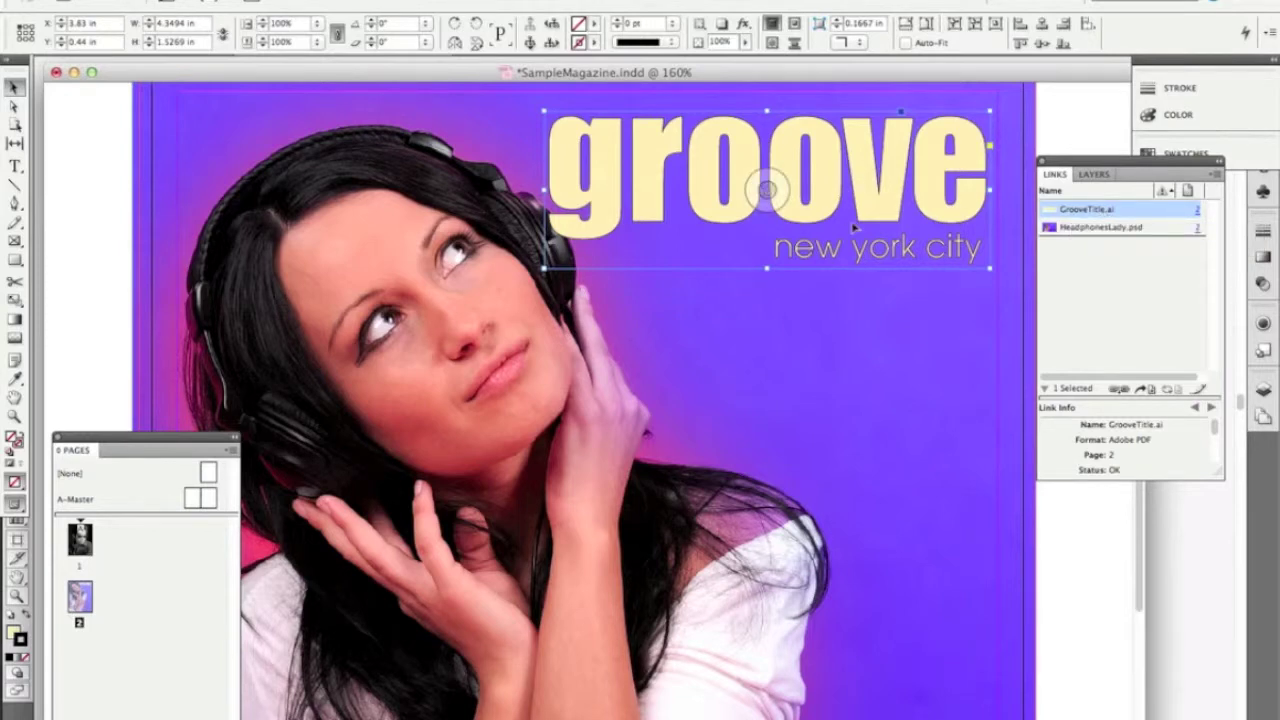
Switch to Illustrator and move the large pale yellow "groove" title off the artboard, below its lower-right corner.
{"action": "key", "text": "super+Tab"}
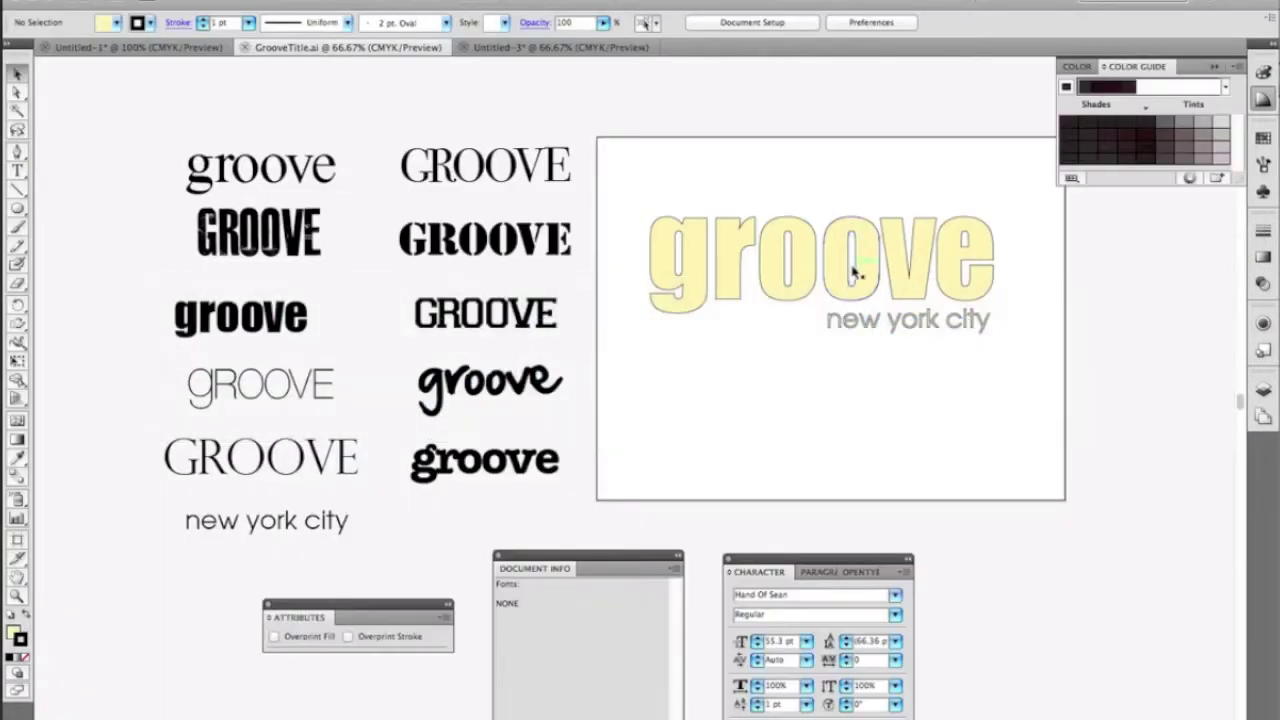
{"action": "left_click", "coordinate": [850, 284]}
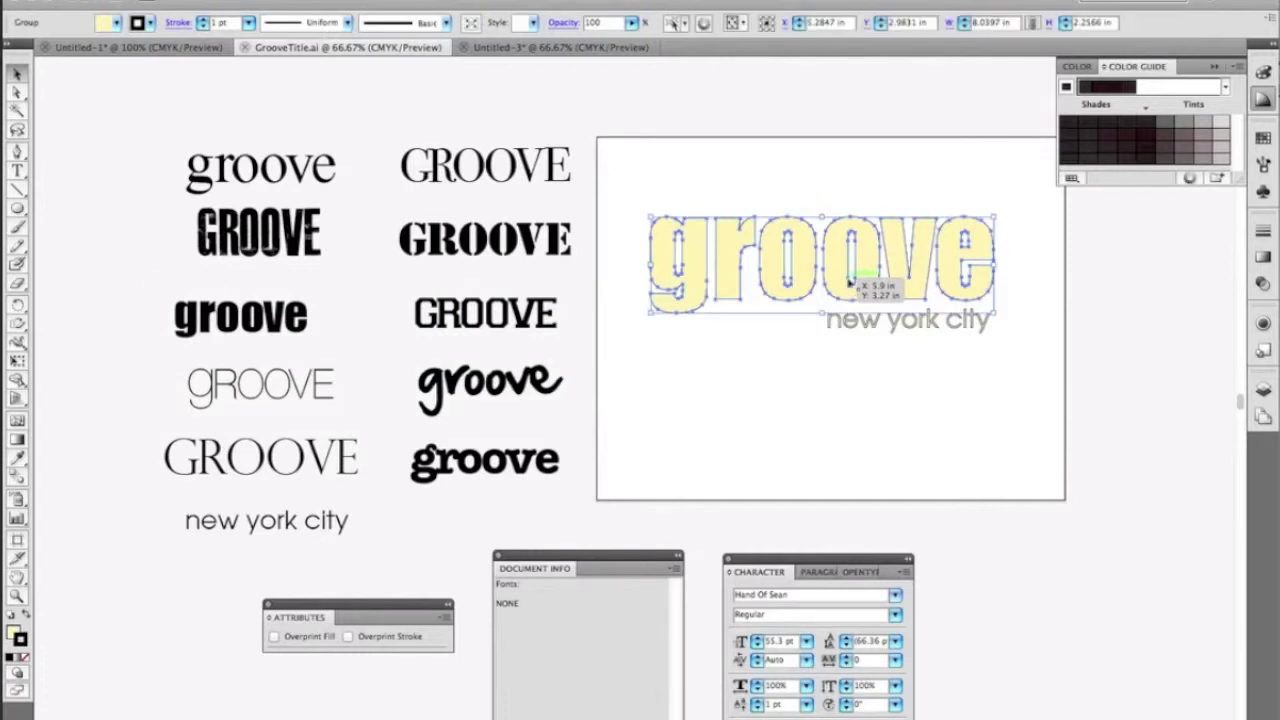
{"action": "left_click_drag", "start_coordinate": [849, 284], "coordinate": [1122, 567]}
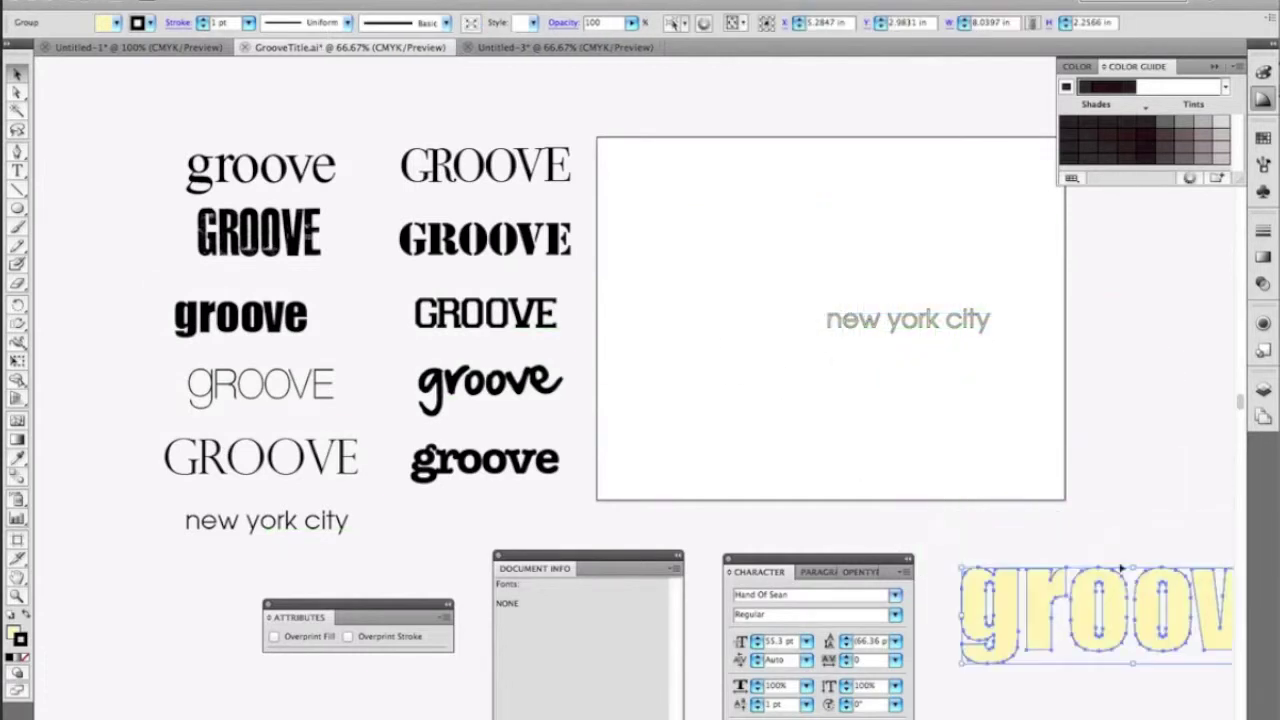
Give the "new york city" tagline on the artboard a black fill and no stroke.
{"action": "left_click_drag", "start_coordinate": [1014, 297], "coordinate": [760, 361]}
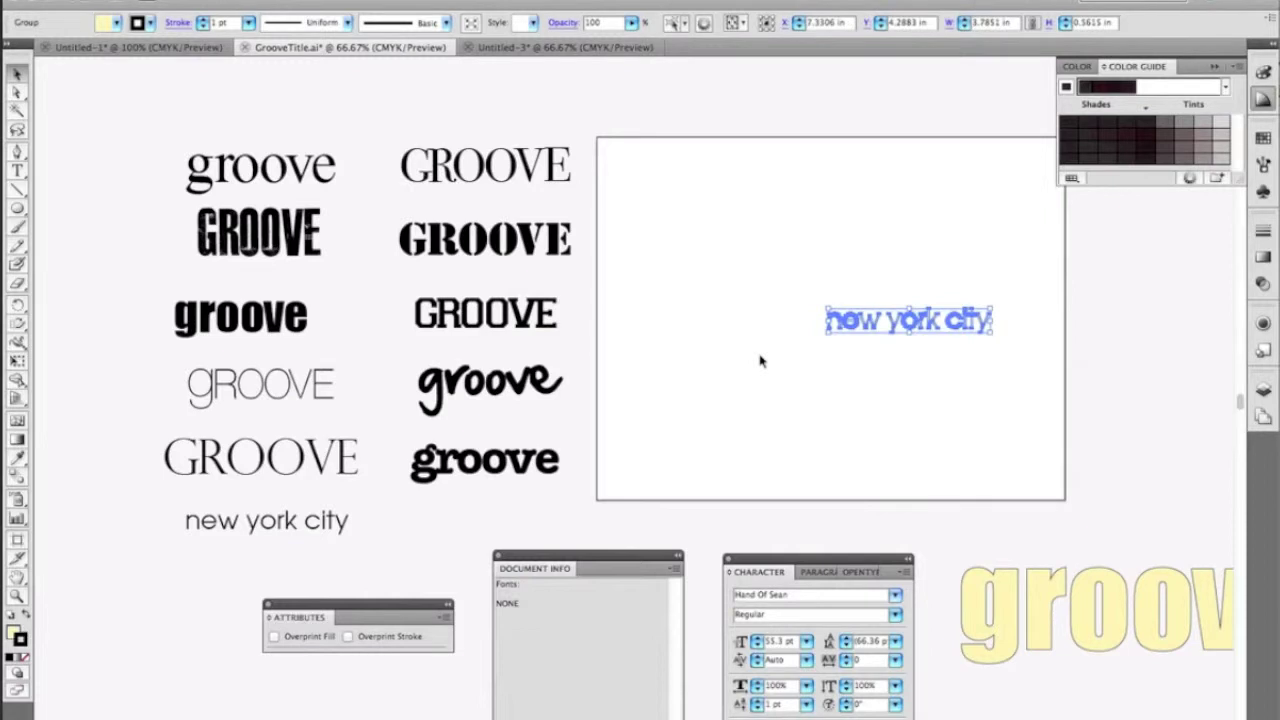
{"action": "key", "text": "x"}
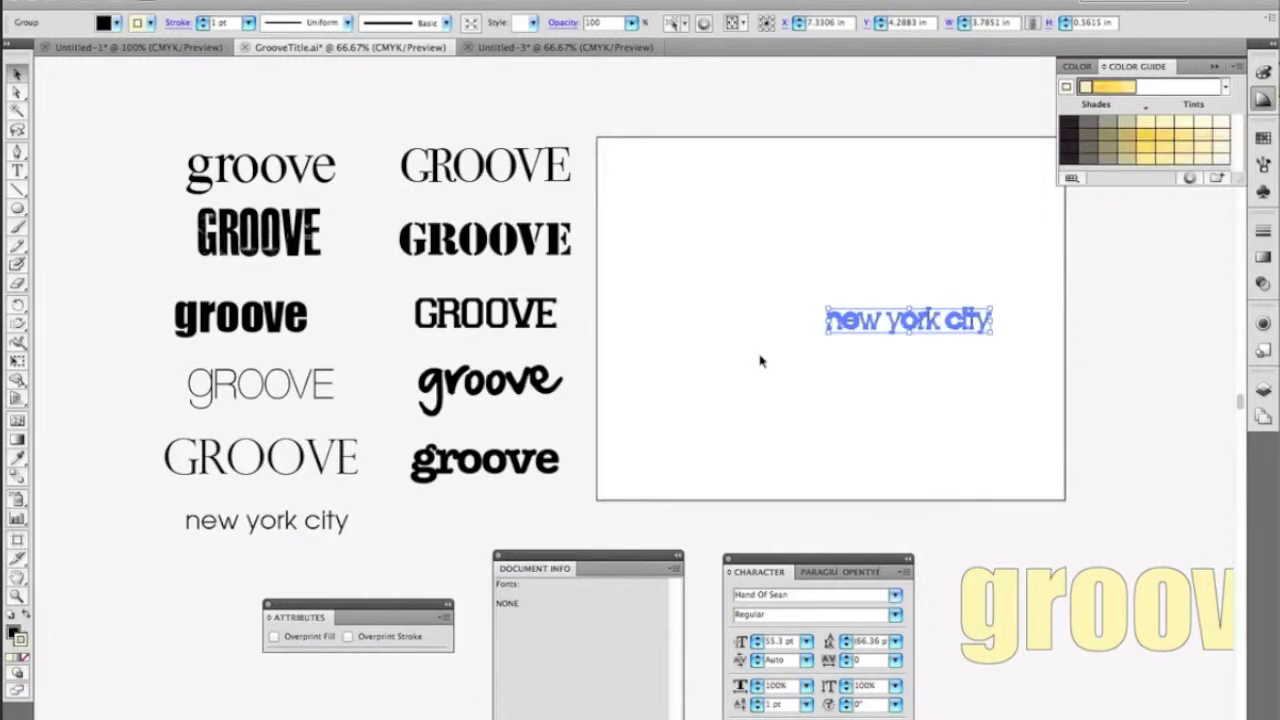
{"action": "key", "text": "slash"}
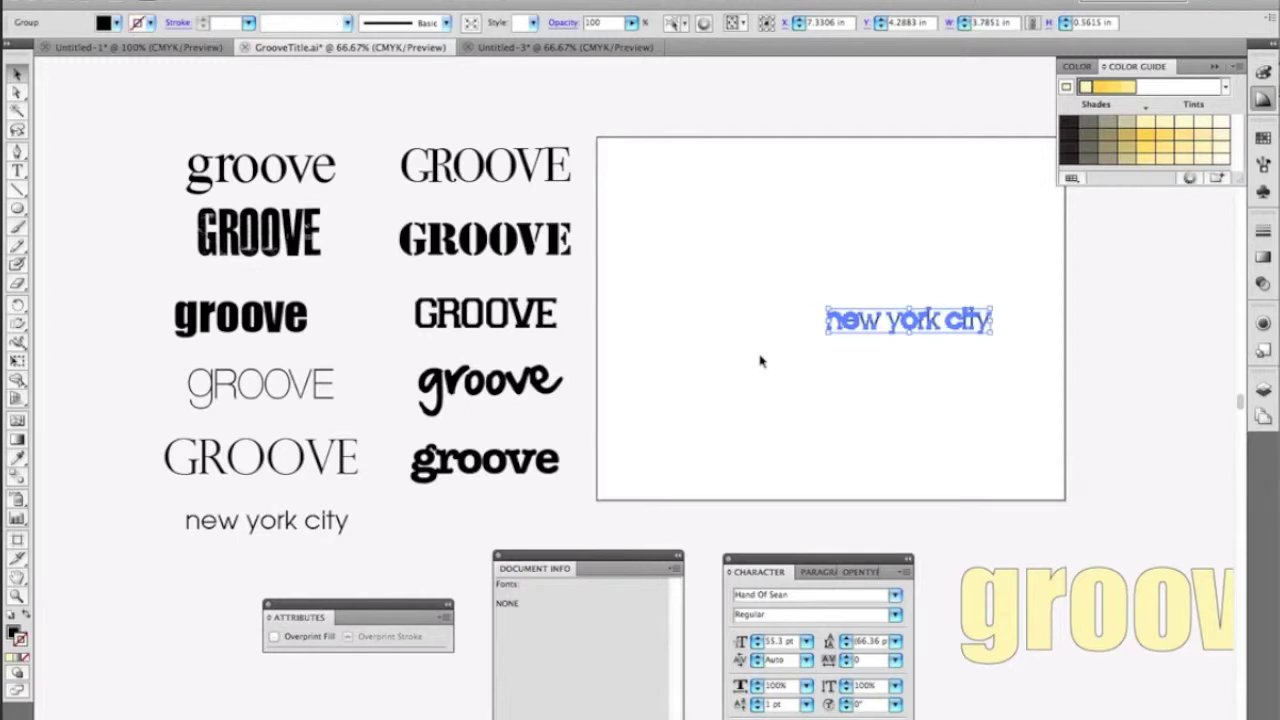
{"action": "left_click", "coordinate": [760, 361]}
Put an enlarged copy of the handwritten "groove" around the artboard tagline, about 8.08 in wide, and convert it to outlines.
{"action": "left_click_drag", "start_coordinate": [487, 398], "coordinate": [729, 268]}
{"action": "left_click_drag", "start_coordinate": [807, 229], "coordinate": [1008, 115]}
{"action": "left_click_drag", "start_coordinate": [977, 217], "coordinate": [962, 283]}
{"action": "key", "text": "super+shift+o"}
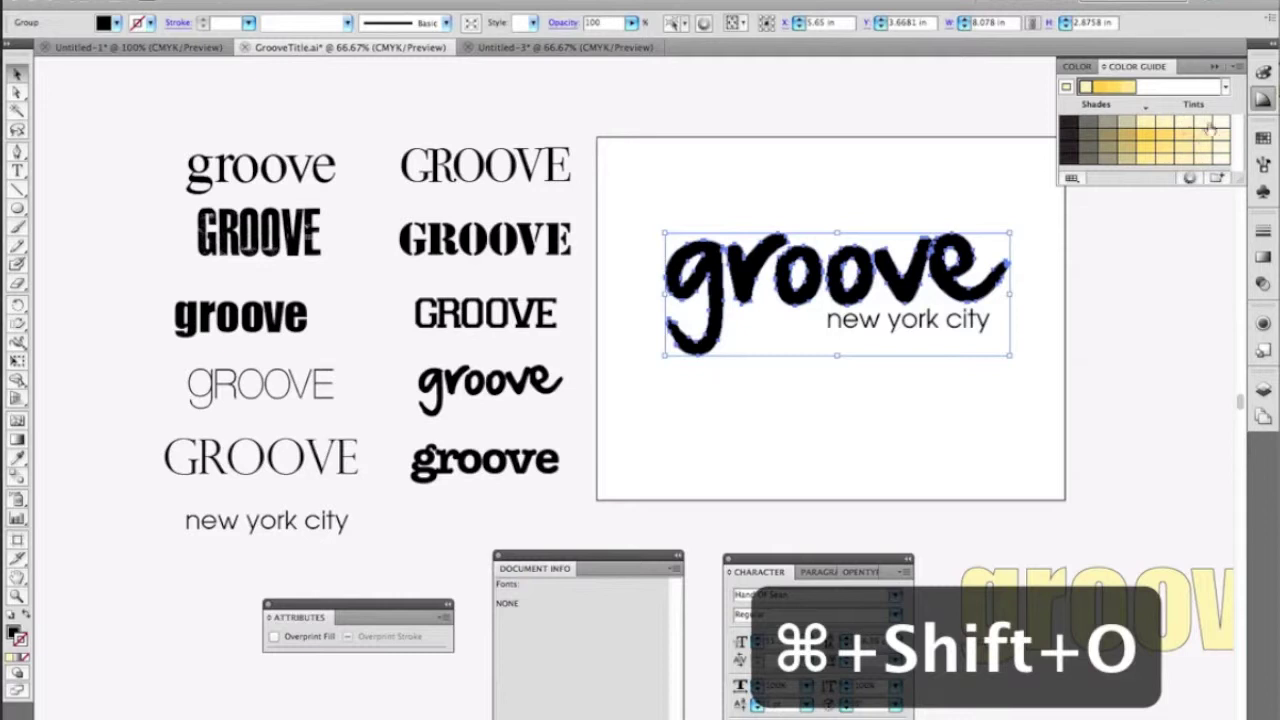
Fill the handwritten "groove" with the pale yellow sampled from the old title, and save GrooveTitle.ai.
{"action": "left_click", "coordinate": [1145, 330]}
{"action": "key", "text": "i"}
{"action": "left_click", "coordinate": [1093, 575]}
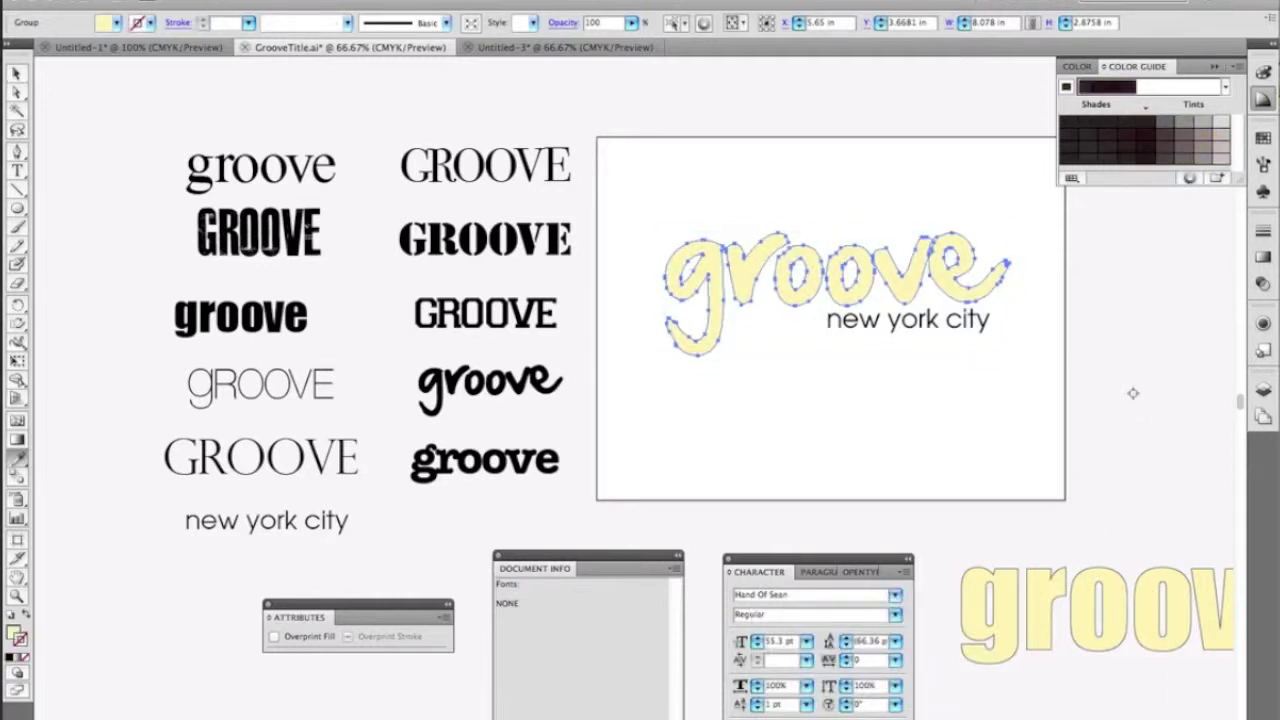
{"action": "key", "text": "v"}
{"action": "left_click", "coordinate": [763, 177]}
{"action": "key", "text": "super+s"}
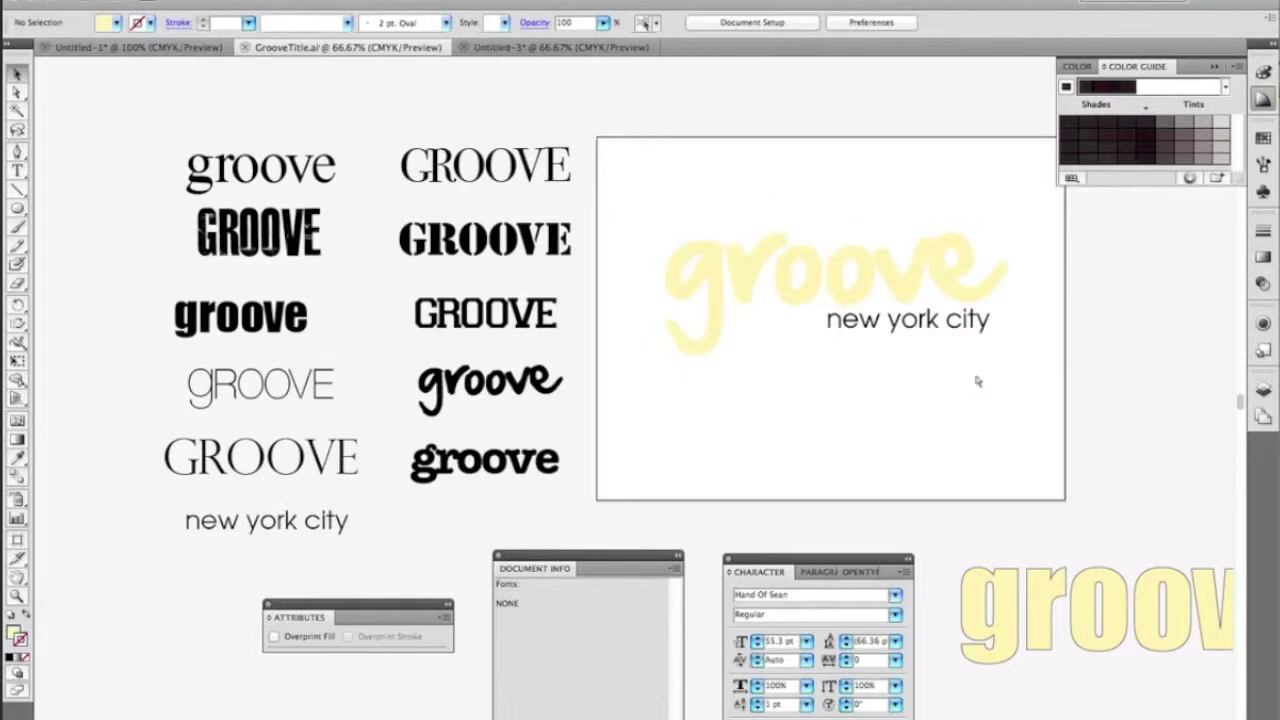
Switch to InDesign and update the modified GrooveTitle.ai link on the cover.
{"action": "key", "text": "super+Tab"}
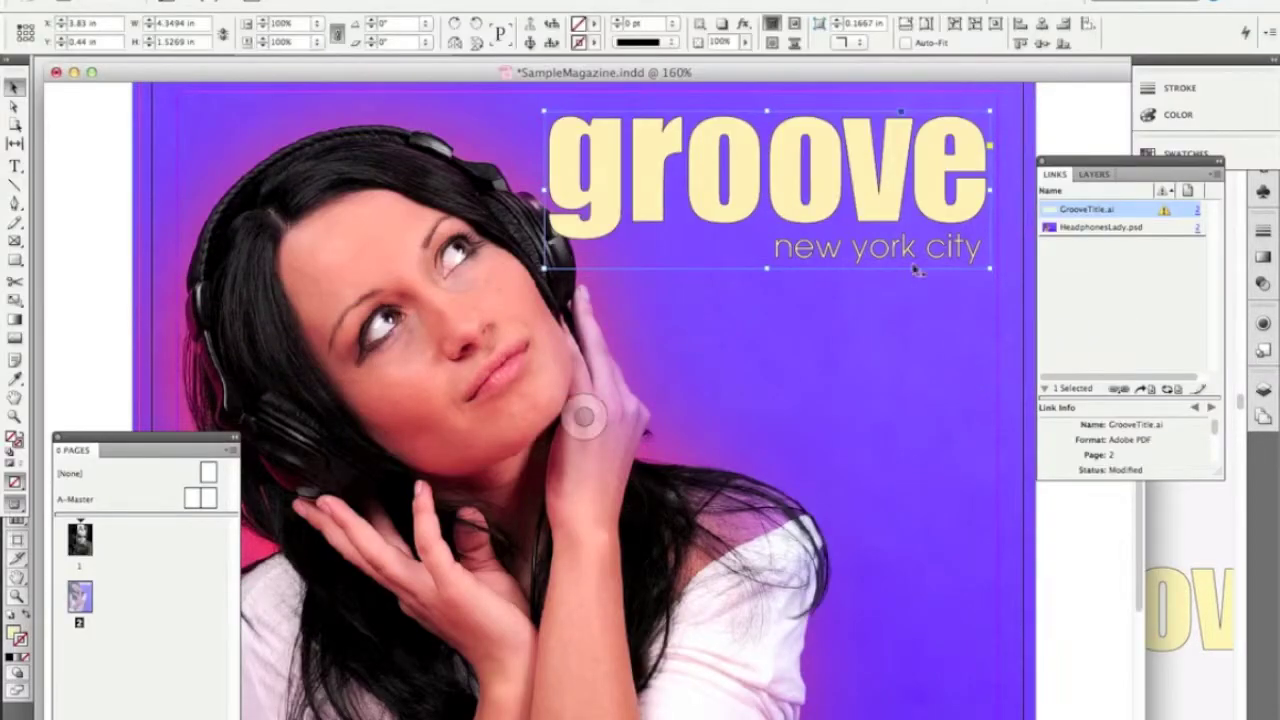
{"action": "double_click", "coordinate": [1165, 214]}
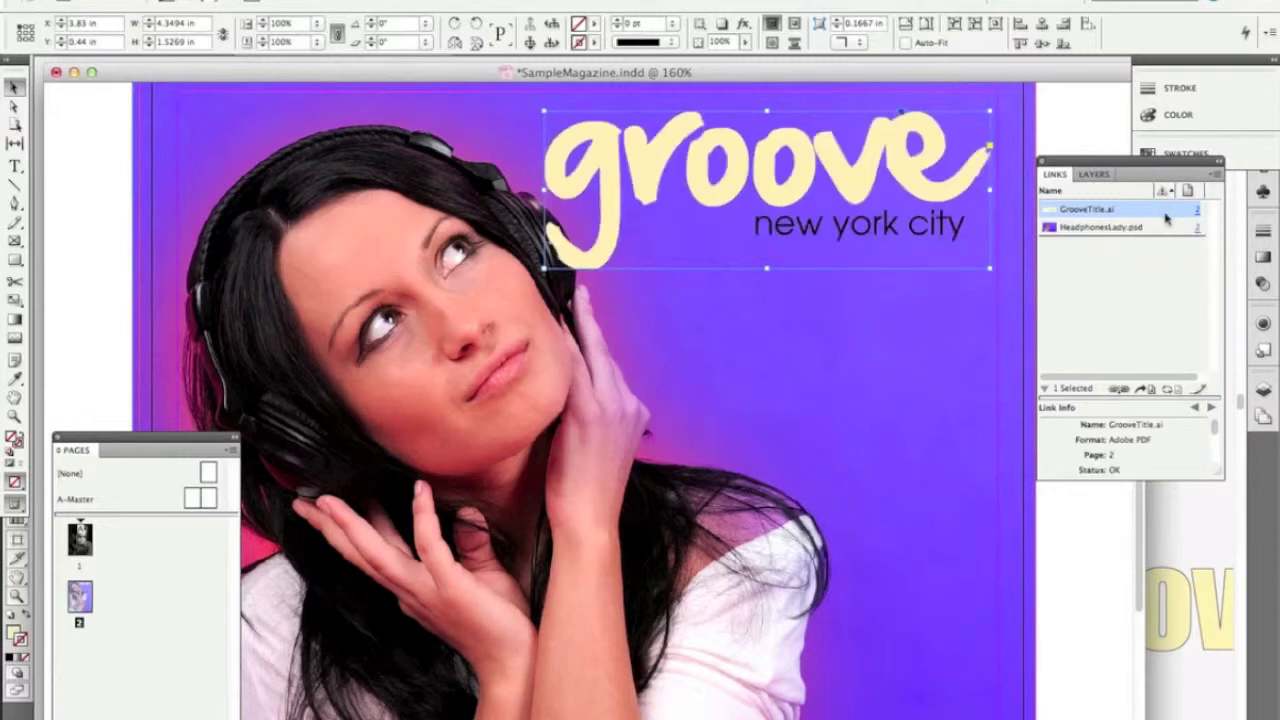
{"action": "left_click", "coordinate": [937, 343]}
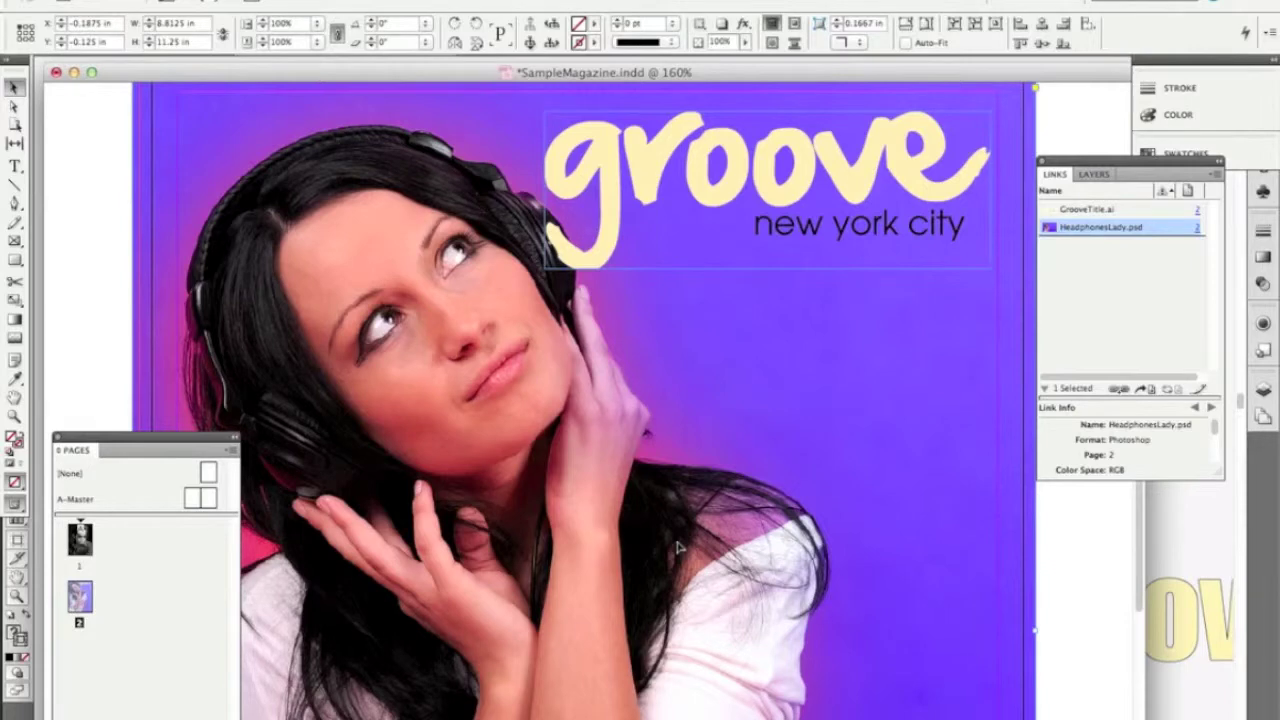
Switch to Illustrator and examine the font of each live "groove" variation beside the artboard, then the outlined title.
{"action": "key", "text": "super+Tab"}
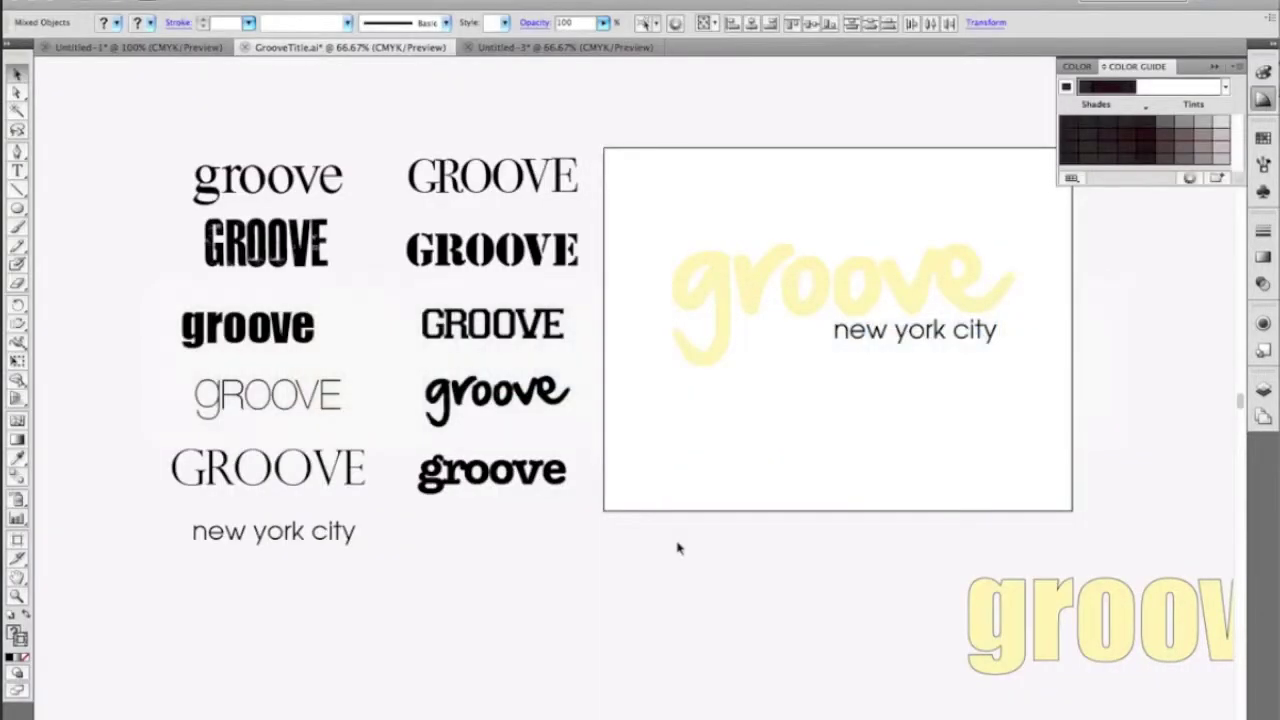
{"action": "left_click", "coordinate": [268, 194]}
{"action": "left_click", "coordinate": [278, 244]}
{"action": "left_click", "coordinate": [282, 336]}
{"action": "left_click", "coordinate": [292, 399]}
{"action": "left_click", "coordinate": [322, 470]}
{"action": "left_click", "coordinate": [490, 476]}
{"action": "left_click", "coordinate": [500, 402]}
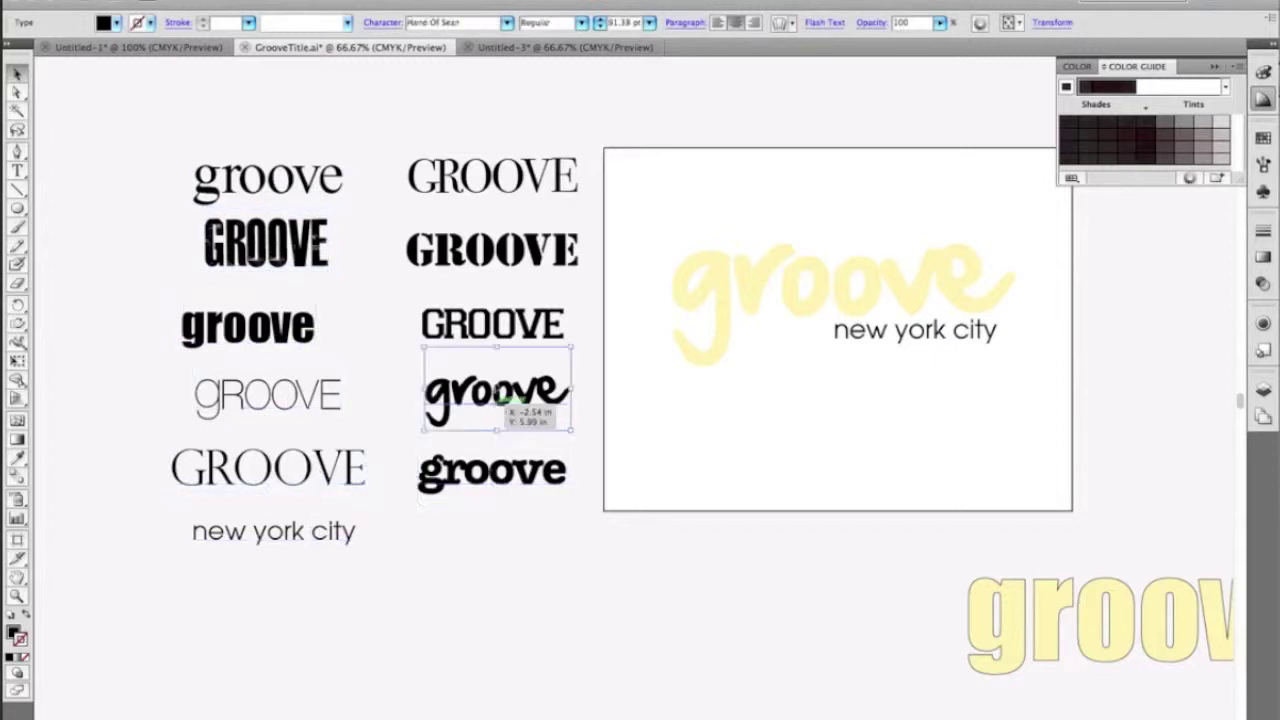
{"action": "left_click", "coordinate": [492, 328]}
{"action": "left_click", "coordinate": [490, 258]}
{"action": "left_click", "coordinate": [484, 188]}
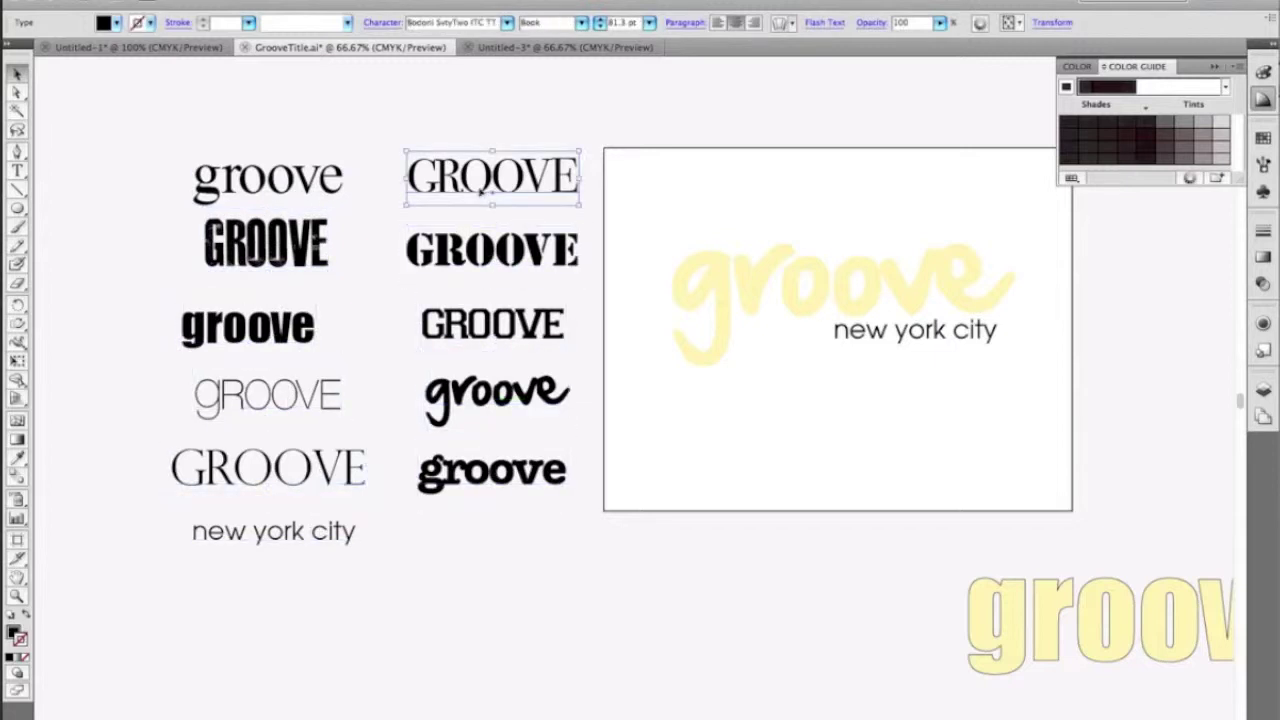
{"action": "left_click", "coordinate": [724, 295]}
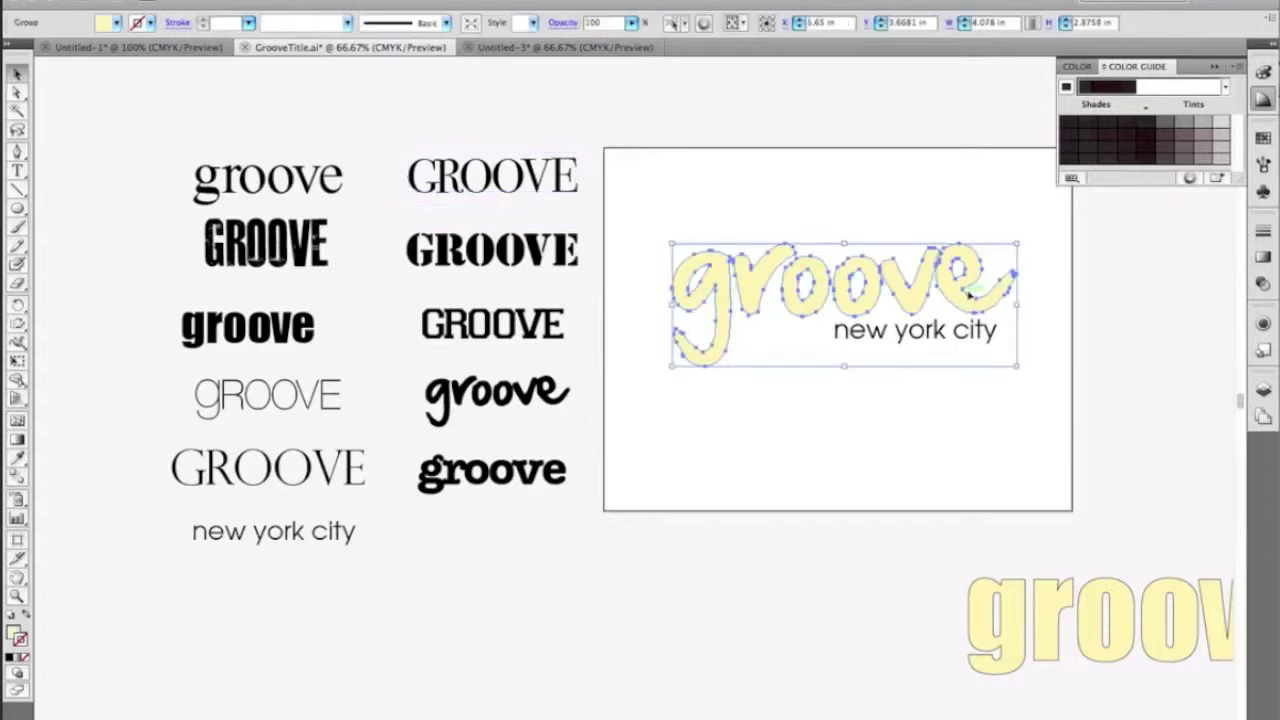
{"action": "left_click", "coordinate": [583, 618]}
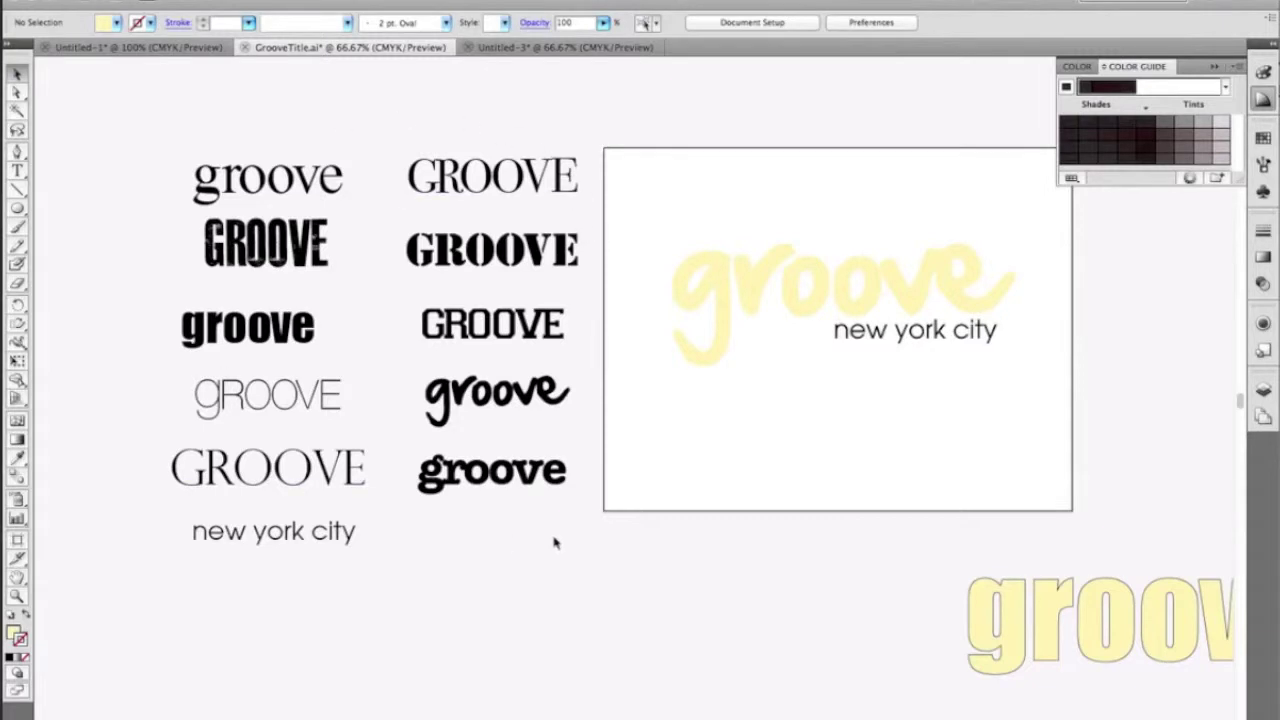
Duplicate all the live title variations and their tagline to the other side of the artboard, and convert the copies to outlines.
{"action": "left_click", "coordinate": [287, 398]}
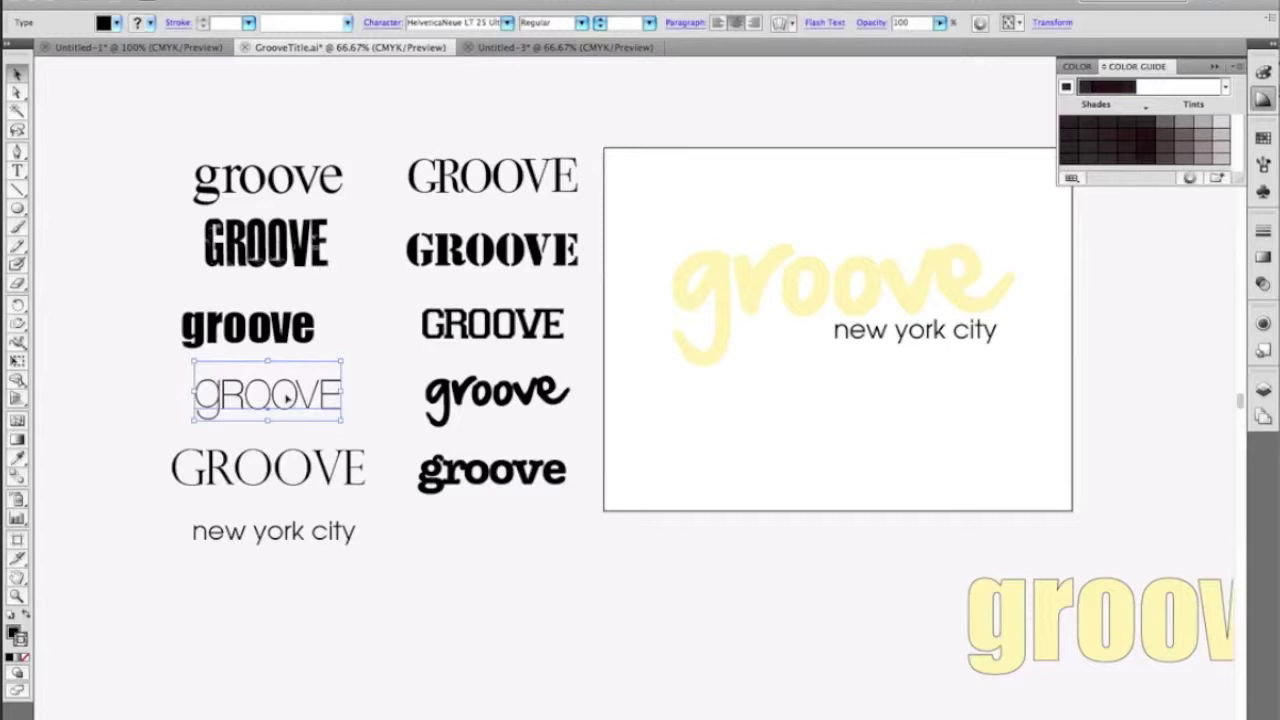
{"action": "key", "text": "ctrl+minus"}
{"action": "key", "text": "ctrl+minus"}
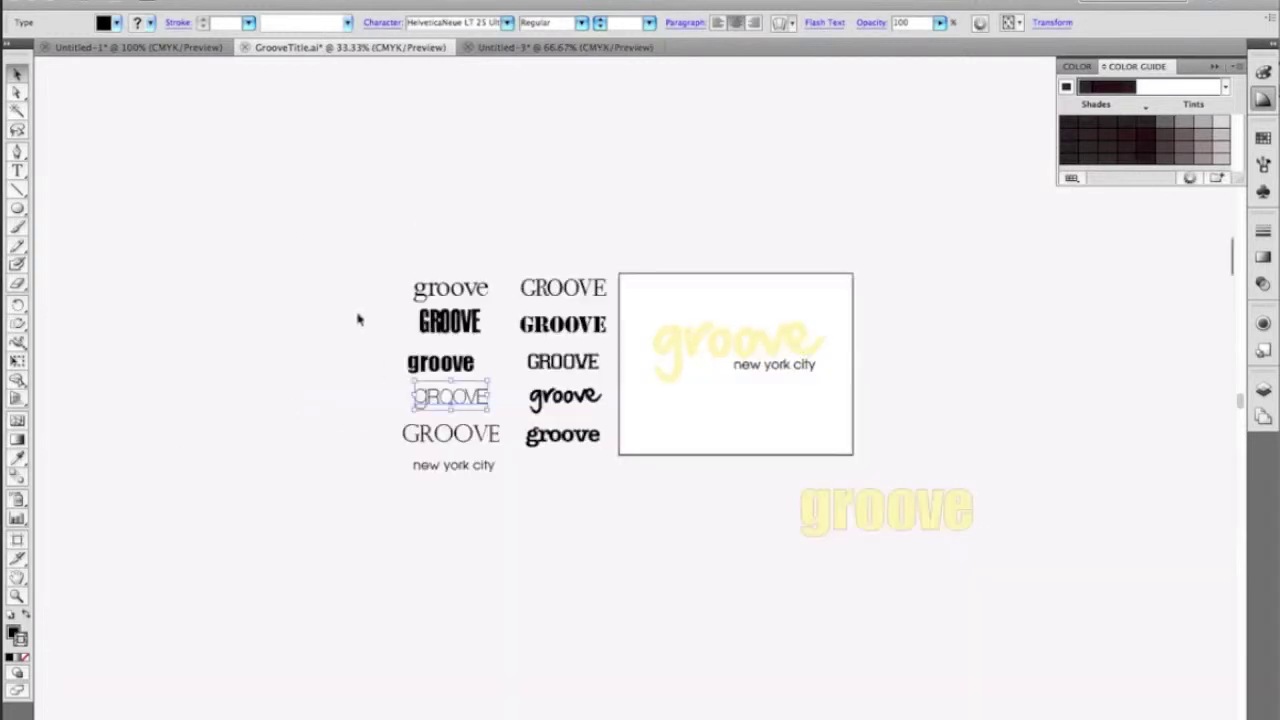
{"action": "left_click_drag", "start_coordinate": [369, 253], "coordinate": [600, 535]}
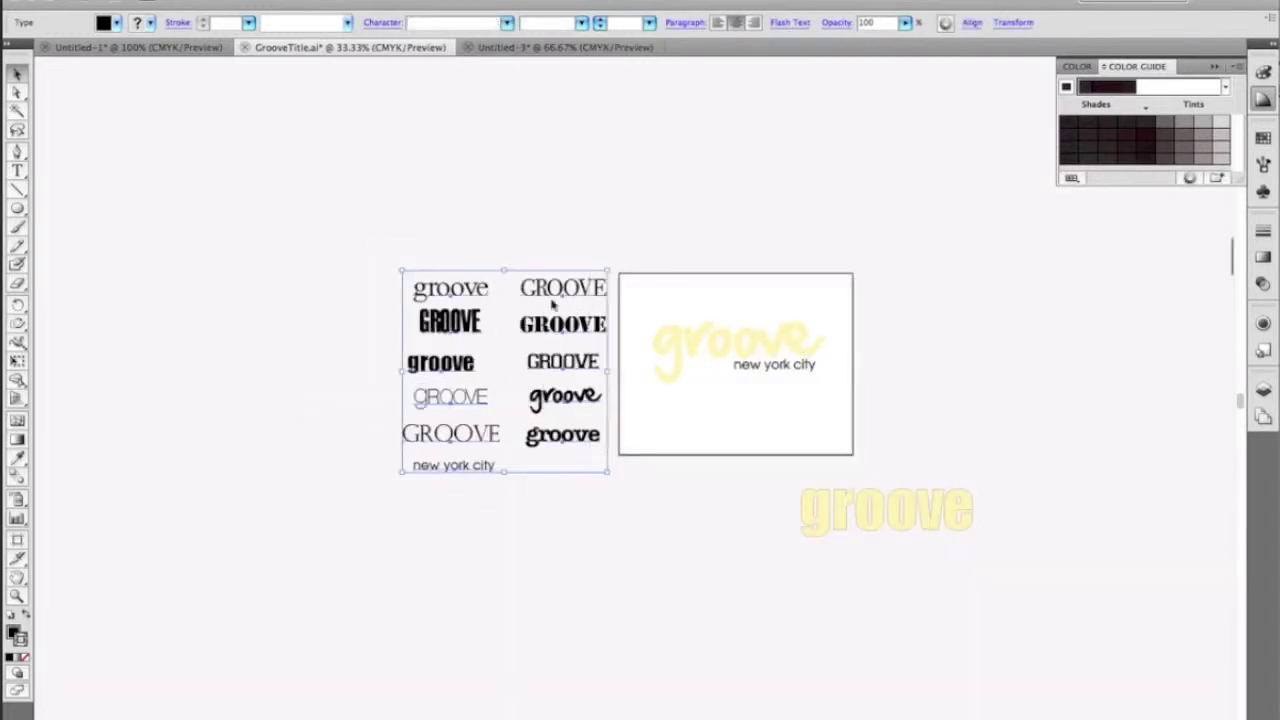
{"action": "left_click_drag", "start_coordinate": [580, 441], "coordinate": [1057, 442]}
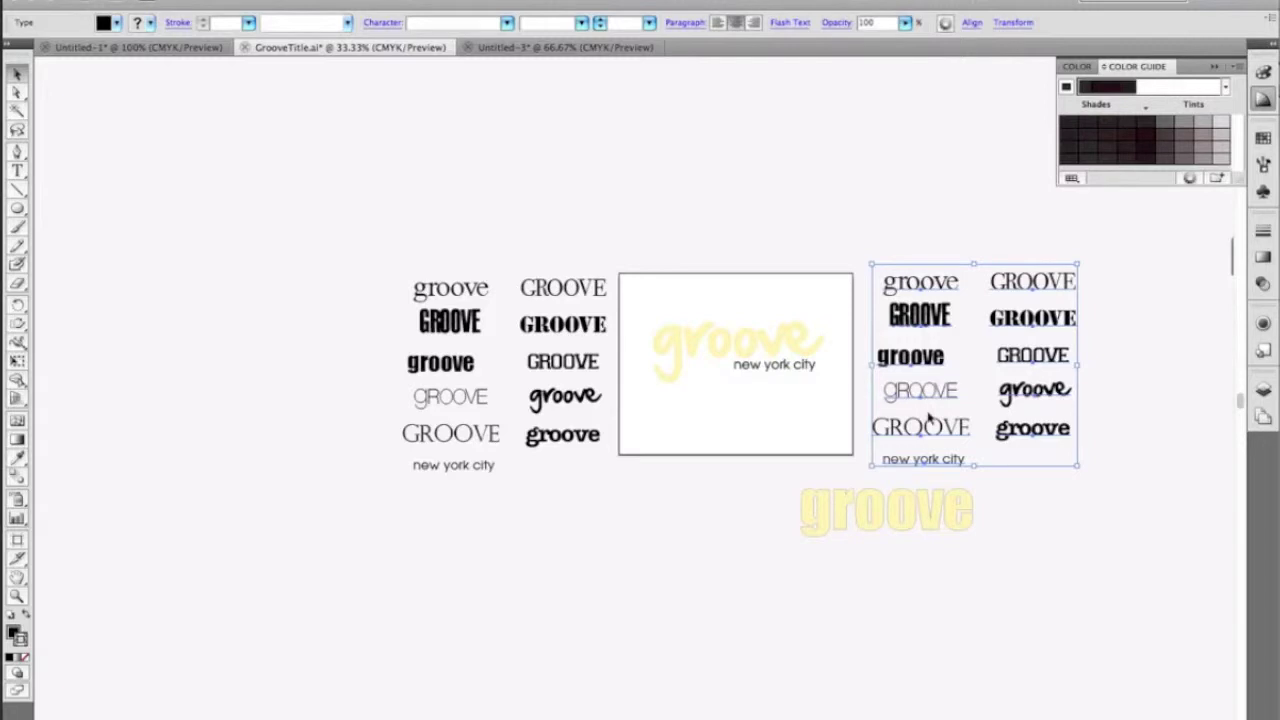
{"action": "key", "text": "ctrl+g"}
Move the unused pale yellow bold "groove" title farther down, well clear of the outlined copies.
{"action": "left_click_drag", "start_coordinate": [930, 418], "coordinate": [892, 445]}
{"action": "left_click_drag", "start_coordinate": [660, 529], "coordinate": [586, 508]}
{"action": "left_click_drag", "start_coordinate": [685, 493], "coordinate": [887, 527]}
{"action": "left_click_drag", "start_coordinate": [762, 509], "coordinate": [861, 636]}
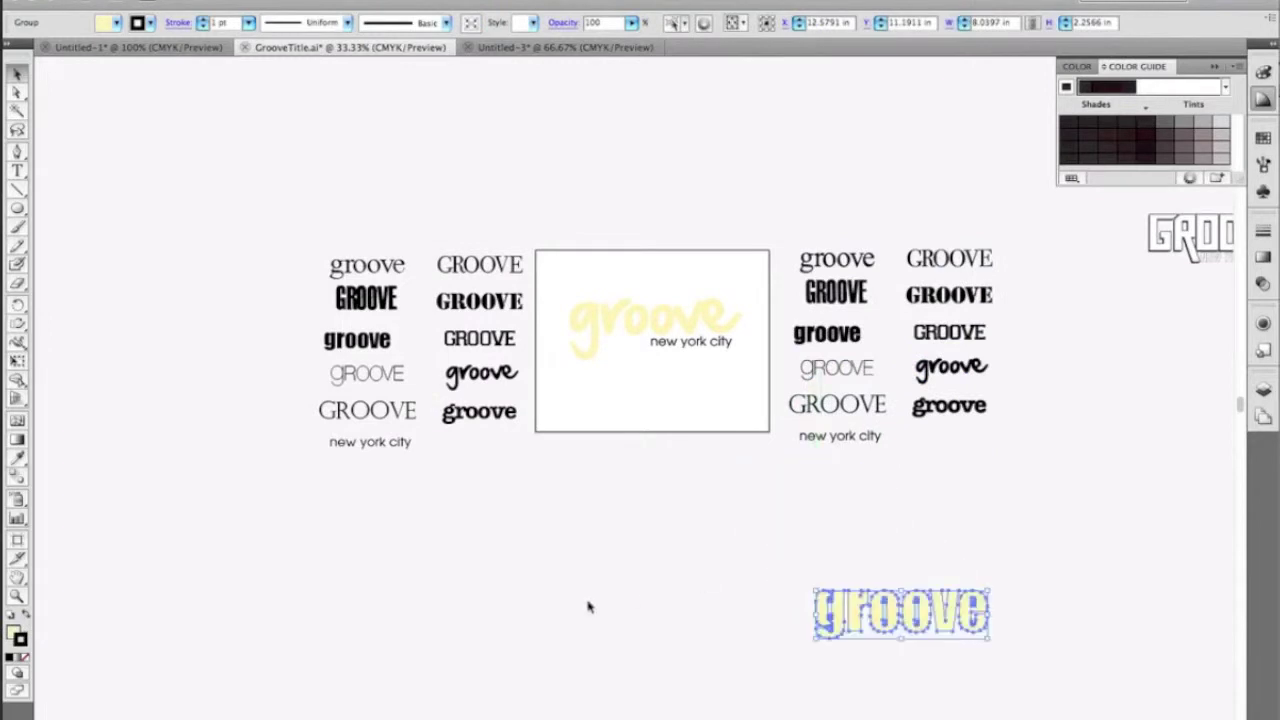
{"action": "left_click", "coordinate": [588, 607]}
List the document's font information for the Stencil "GROOVE" and for the whole set of live text variations.
{"action": "left_click", "coordinate": [478, 305]}
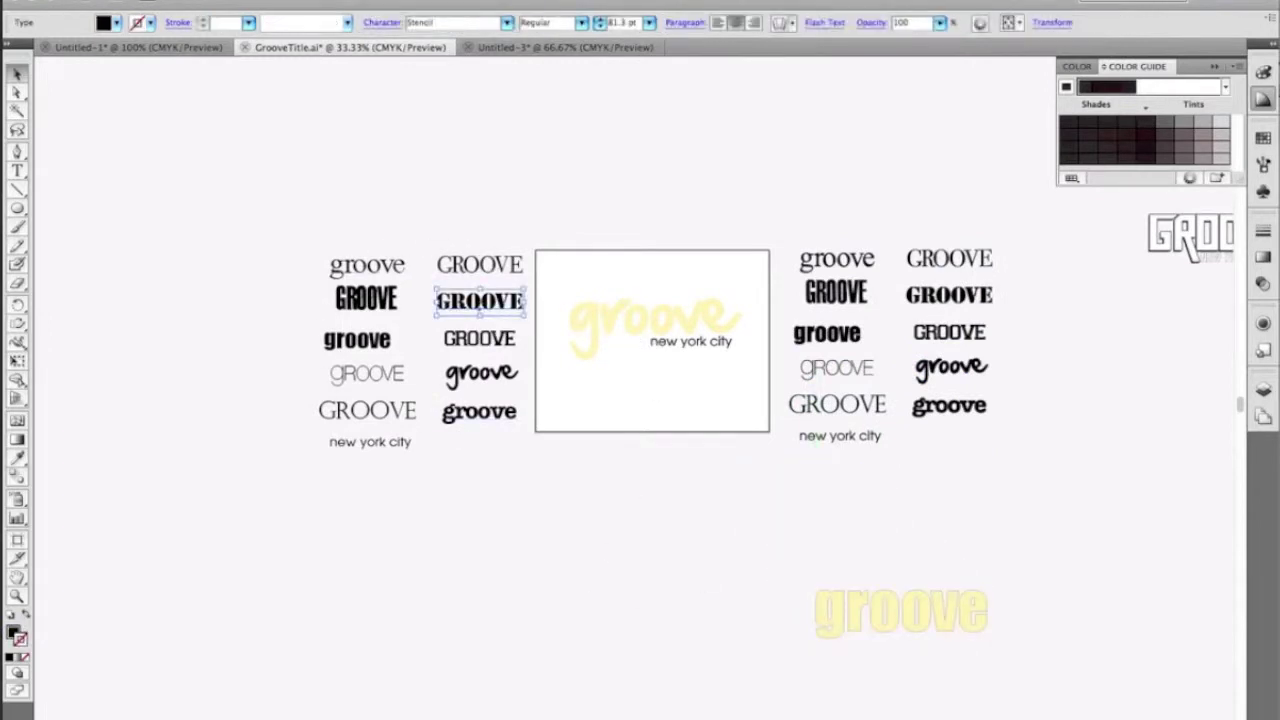
{"action": "left_click", "coordinate": [470, 0]}
{"action": "left_click", "coordinate": [530, 300]}
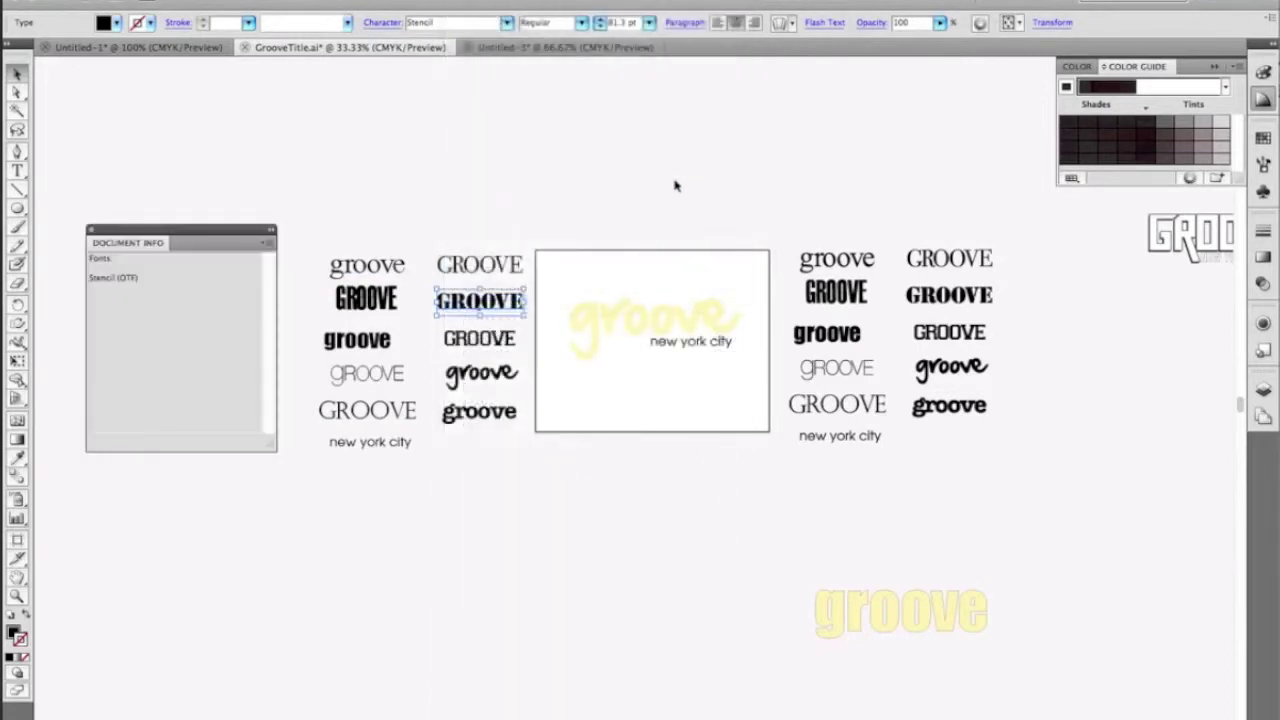
{"action": "left_click_drag", "start_coordinate": [329, 224], "coordinate": [494, 449]}
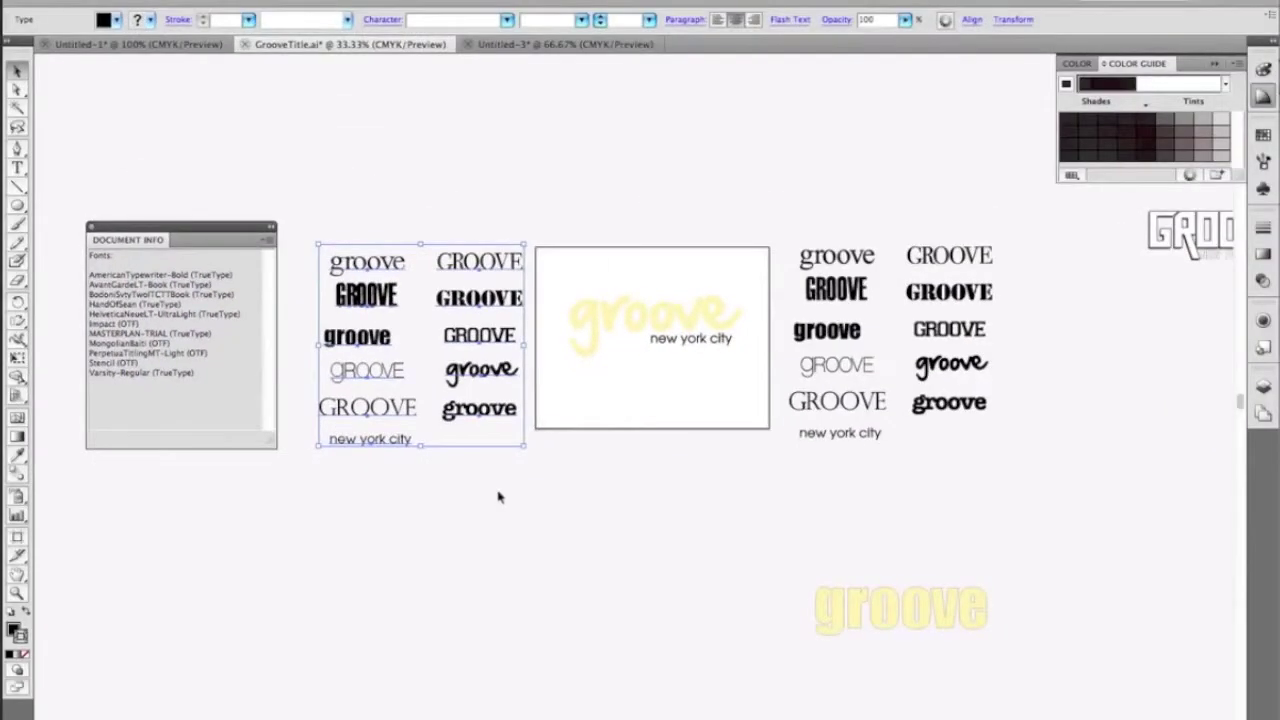
{"action": "left_click", "coordinate": [525, 490]}
Check the font information of the artboard title, its tagline and the outlined copies.
{"action": "left_click", "coordinate": [592, 330]}
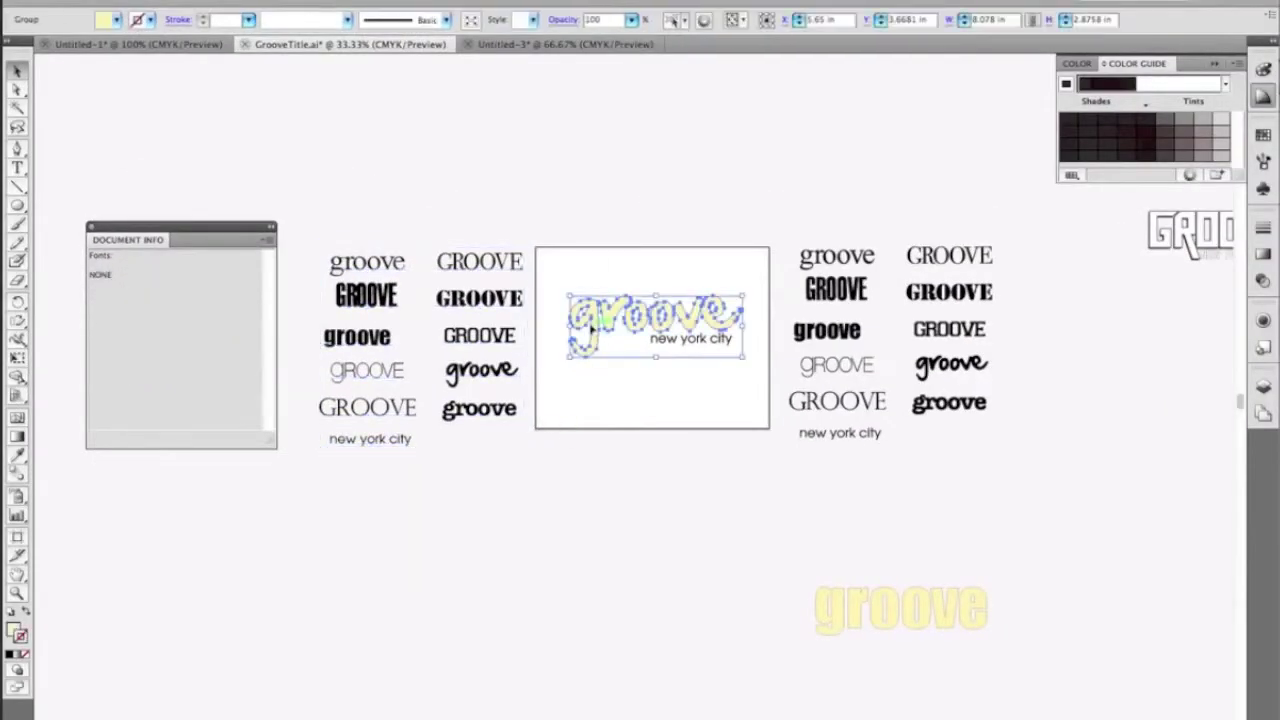
{"action": "mouse_move", "coordinate": [690, 340]}
{"action": "left_mouse_down"}
{"action": "mouse_move", "coordinate": [641, 320]}
{"action": "mouse_move", "coordinate": [690, 340]}
{"action": "left_mouse_up"}
{"action": "left_click", "coordinate": [840, 292]}
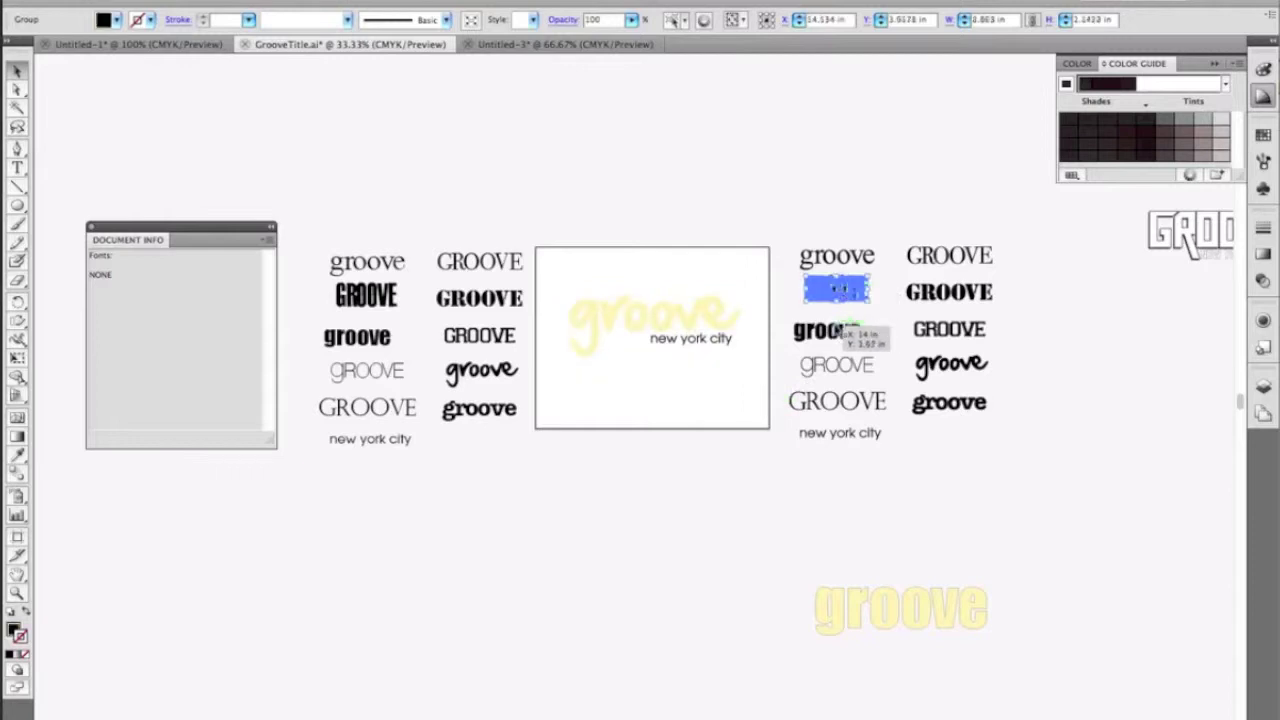
{"action": "left_click", "coordinate": [840, 330]}
{"action": "left_click", "coordinate": [846, 370]}
{"action": "left_click", "coordinate": [940, 396]}
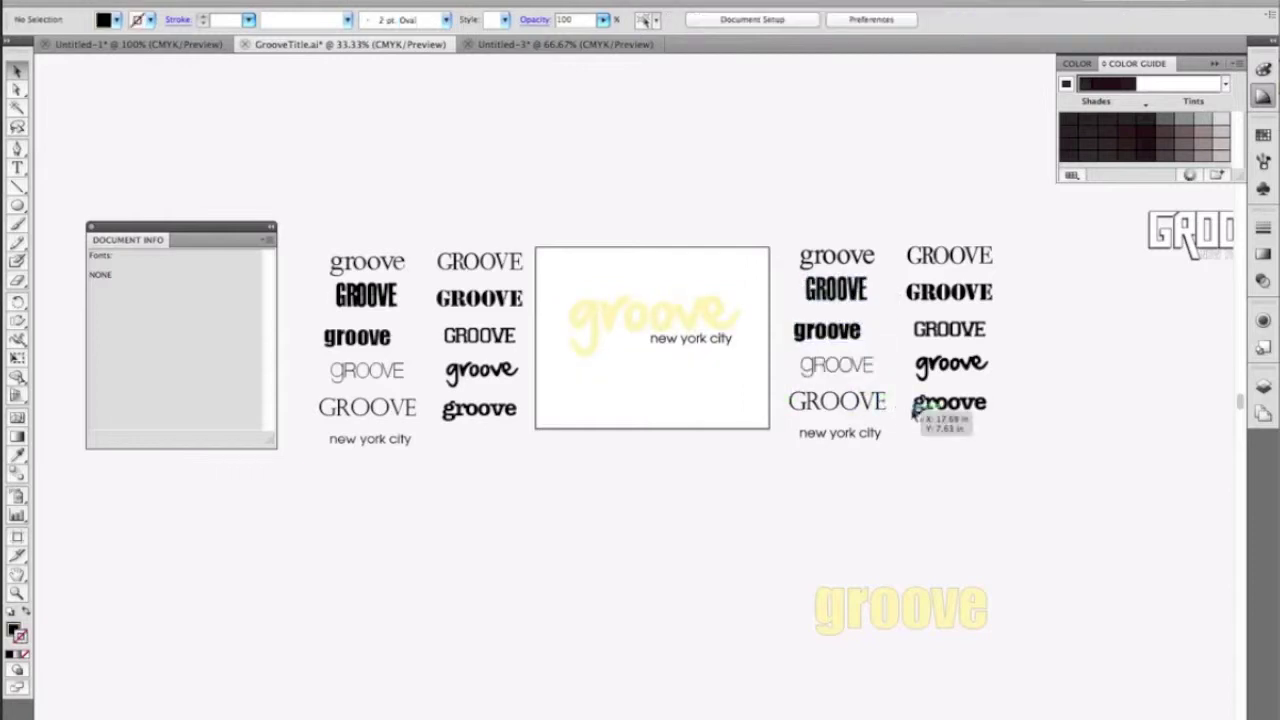
{"action": "left_click_drag", "start_coordinate": [940, 390], "coordinate": [942, 290]}
{"action": "left_click", "coordinate": [1006, 326]}
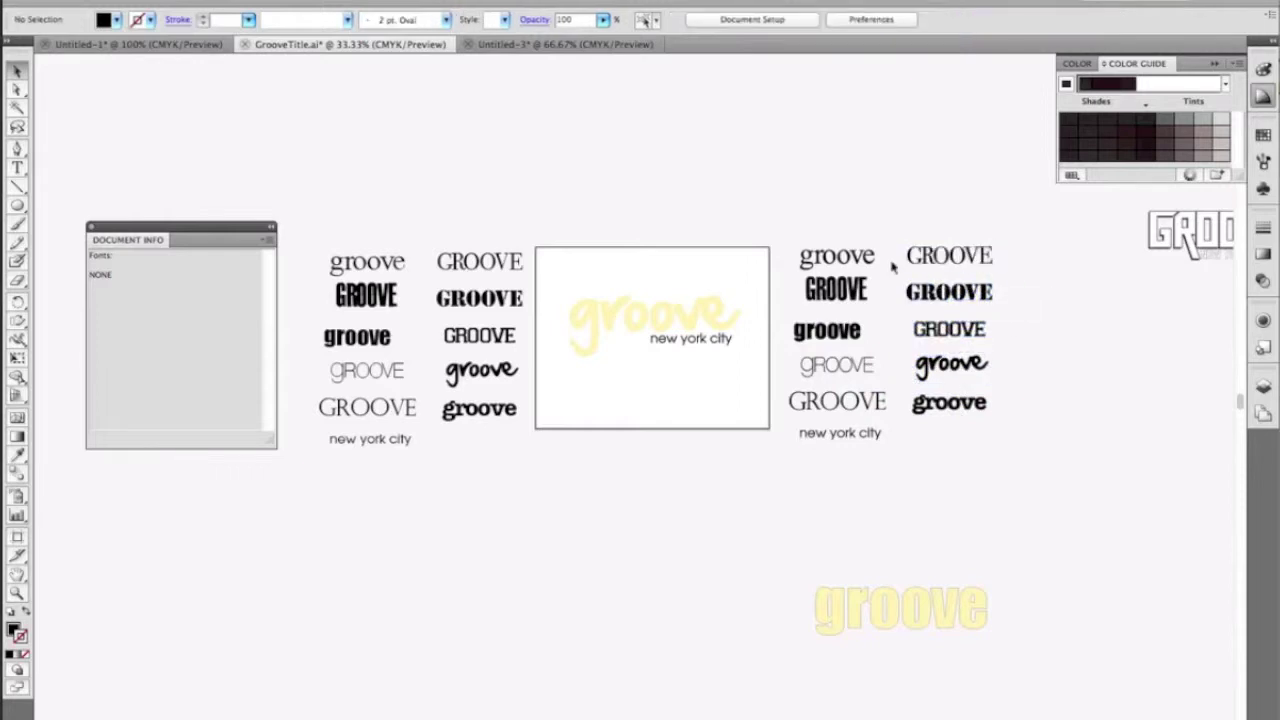
Save GrooveTitle.ai, switch to InDesign and select the placed title on the cover.
{"action": "key", "text": "super+s"}
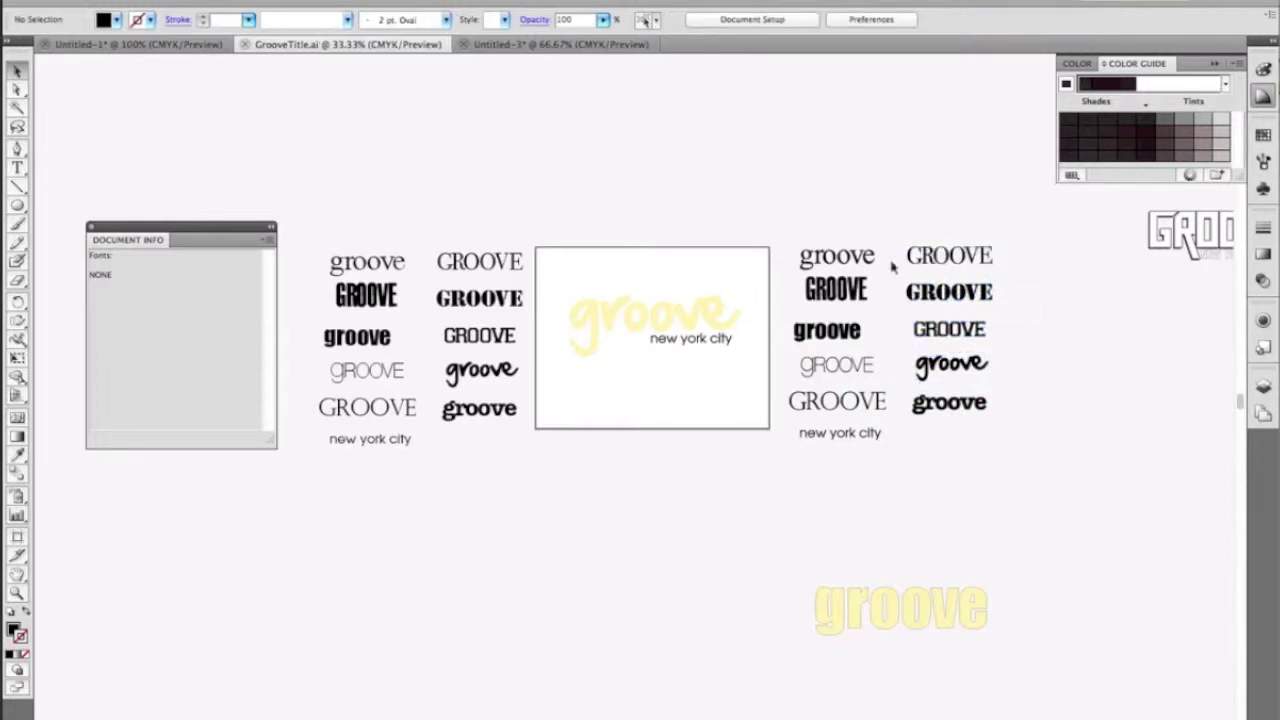
{"action": "key", "text": "super+Tab"}
{"action": "key", "text": "super+Tab"}
{"action": "key", "text": "super+shift+Tab"}
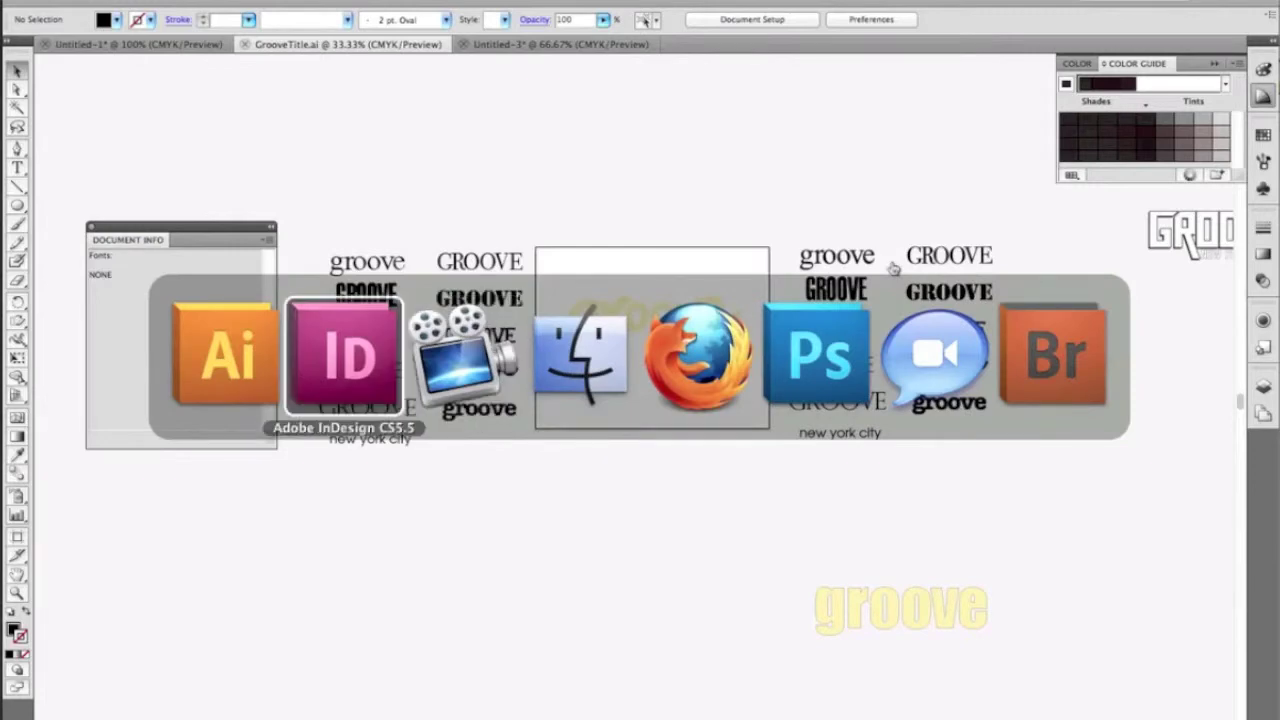
{"action": "left_click", "coordinate": [767, 187]}
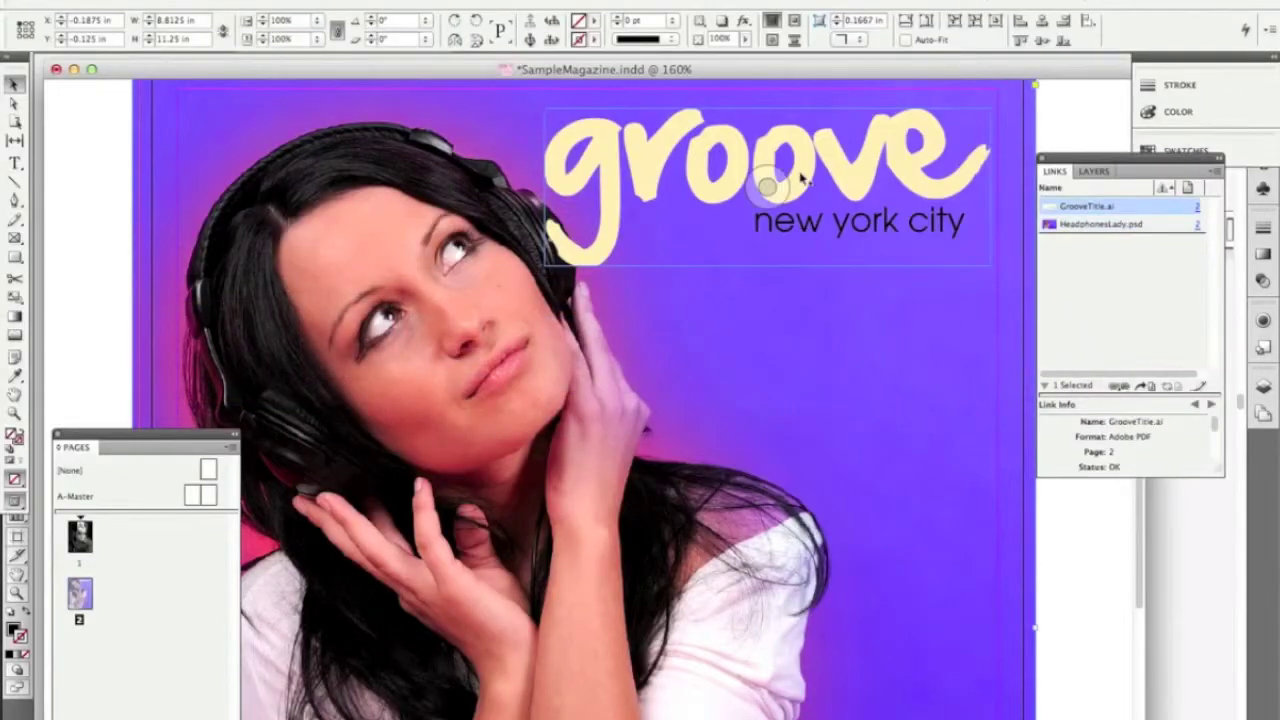